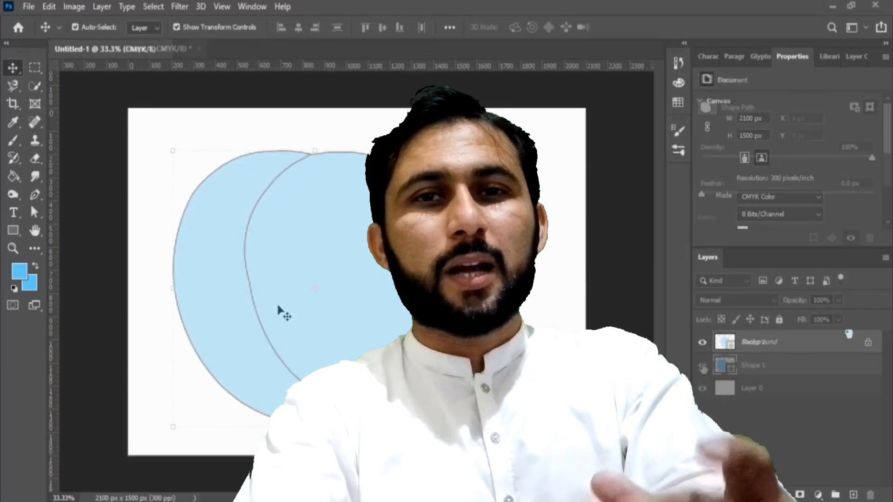
{"action": "left_click", "coordinate": [31, 201]}
{"action": "left_click", "coordinate": [77, 195]}
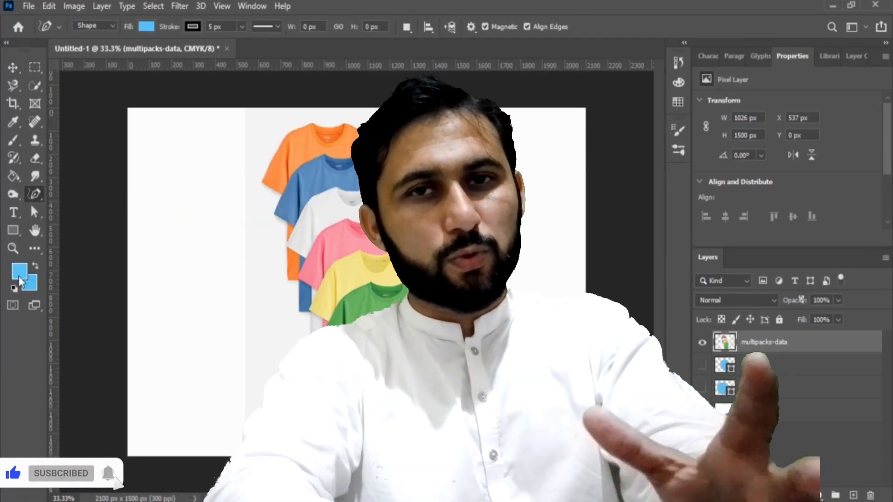
{"action": "left_click", "coordinate": [21, 281]}
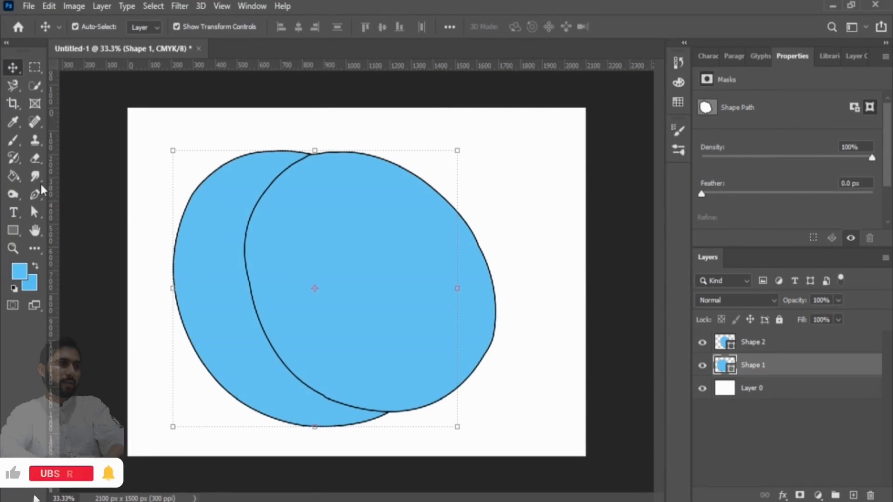
{"action": "left_click", "coordinate": [31, 201]}
{"action": "left_click", "coordinate": [77, 195]}
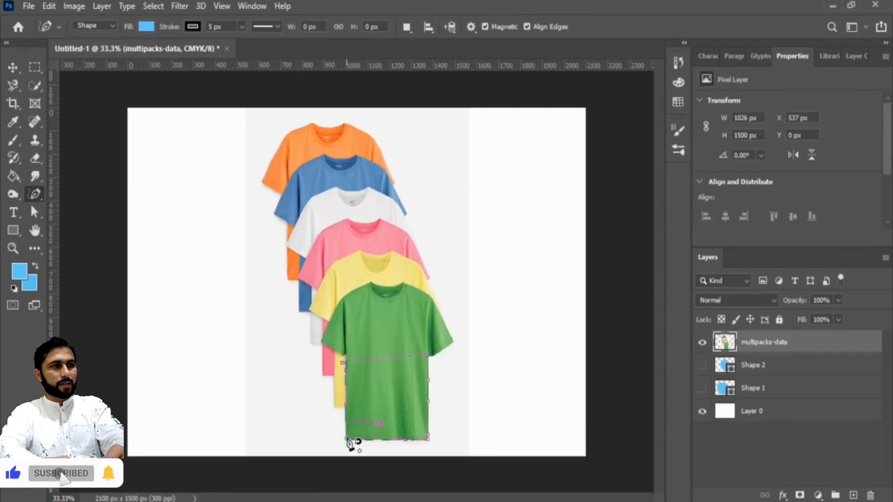
- Close the magnetic freeform outline over the lower half of the green T-shirt and undo the resulting shape
{"action": "left_click", "coordinate": [347, 439]}
{"action": "key", "text": "ctrl+z"}
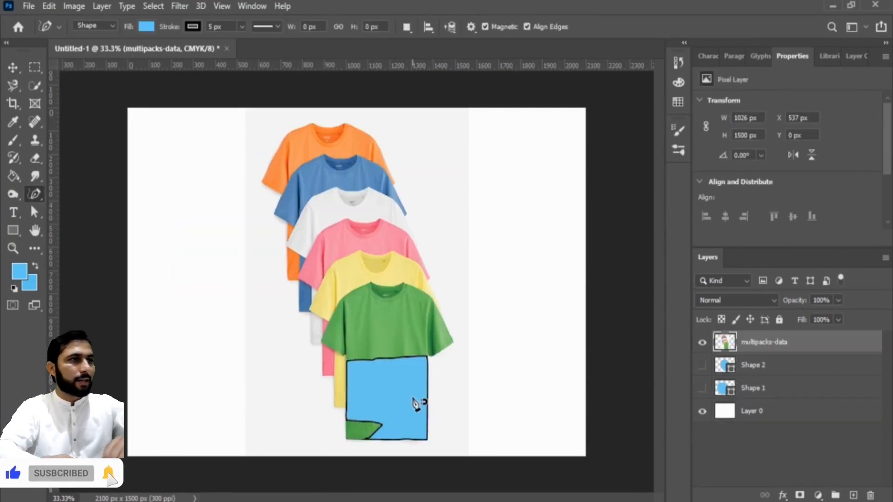
{"action": "key", "text": "ctrl+z"}
- Set the foreground colour to a coral red
{"action": "left_click", "coordinate": [21, 281]}
{"action": "left_click", "coordinate": [545, 248]}
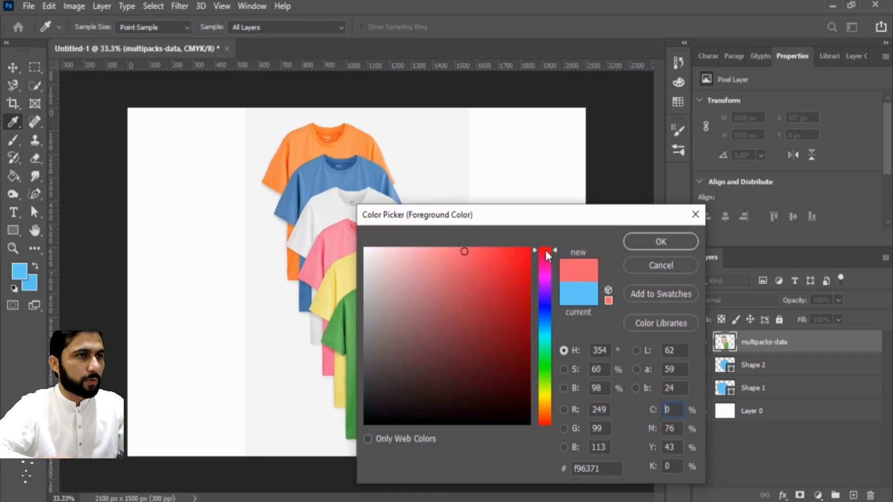
{"action": "key", "text": "Return"}
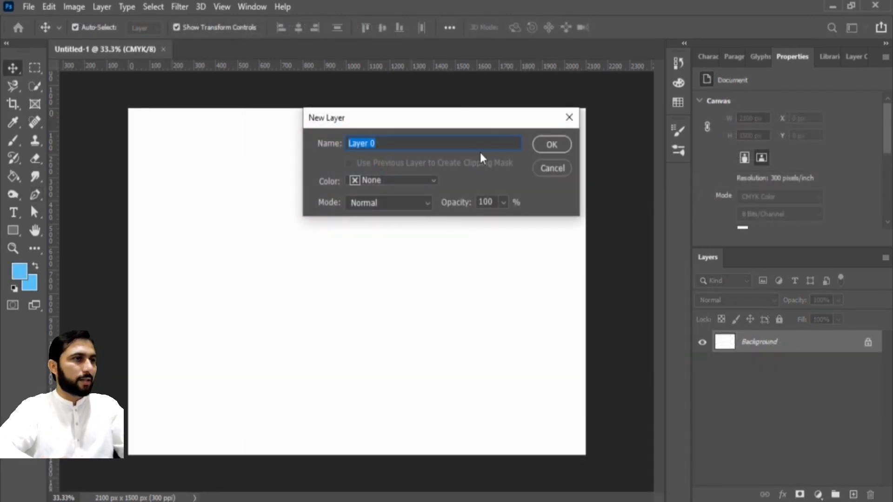
- Convert the locked Background into a regular layer named Layer 0
{"action": "left_click", "coordinate": [553, 147]}
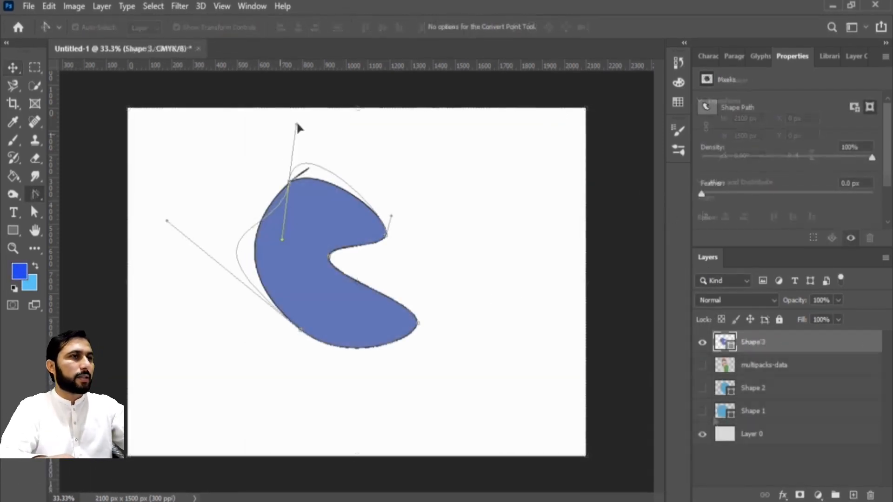
- Reshape the left side of the blue curved shape by adjusting its upper and lower anchor handles with the Convert Point tool
{"action": "left_click_drag", "start_coordinate": [297, 124], "coordinate": [296, 128]}
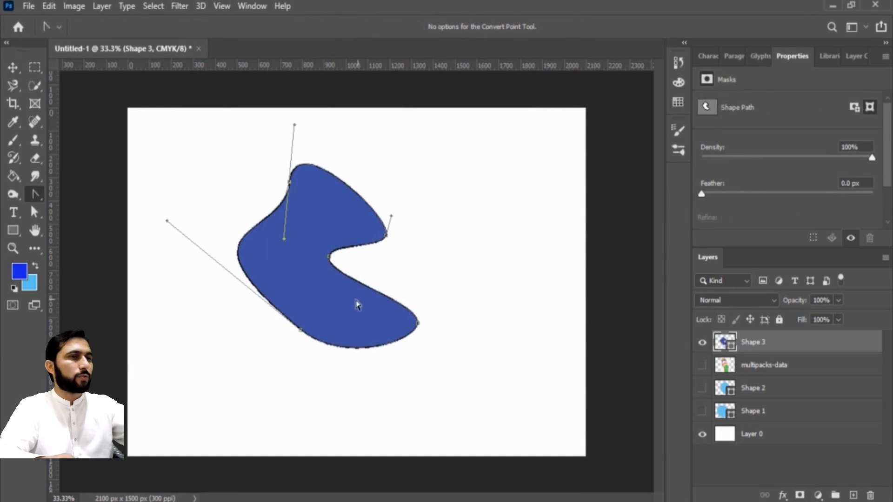
{"action": "left_click_drag", "start_coordinate": [302, 332], "coordinate": [289, 389]}
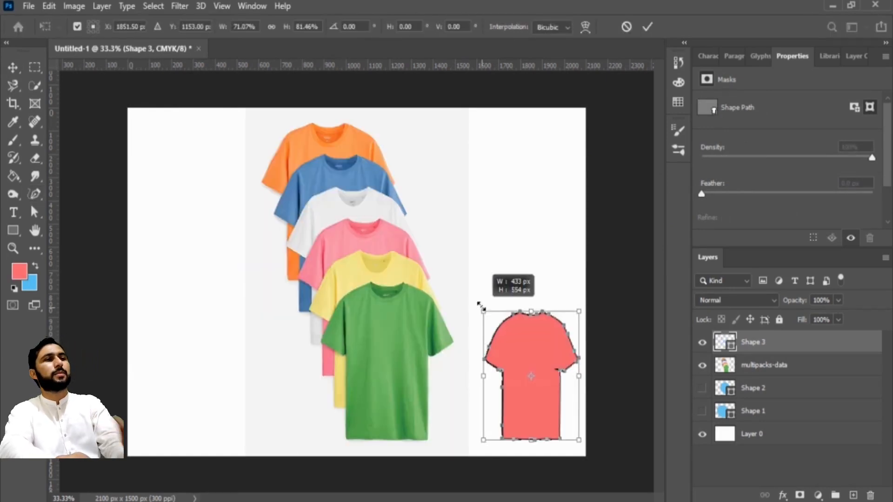
- Enlarge the coral T-shirt shape and move it over the green T-shirt
{"action": "left_click_drag", "start_coordinate": [479, 302], "coordinate": [462, 295]}
{"action": "left_click_drag", "start_coordinate": [521, 353], "coordinate": [384, 358]}
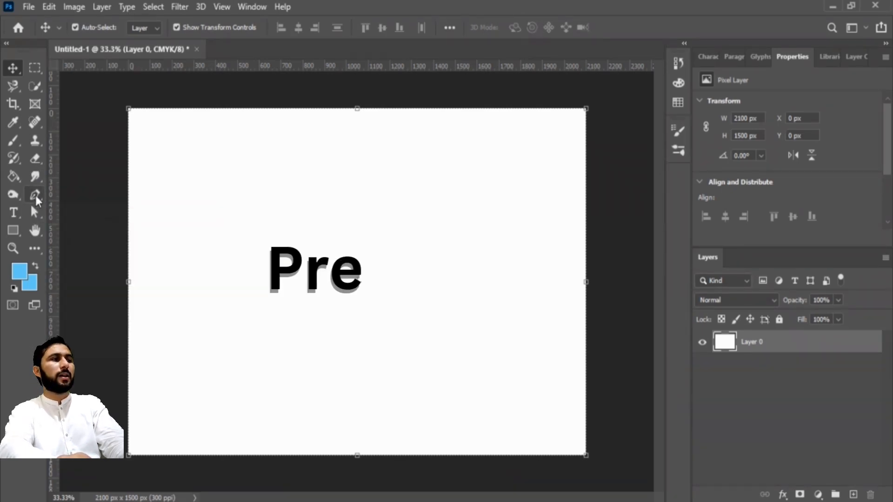
- Activate the Pen tool and keep its drawing mode on Shape
{"action": "left_click", "coordinate": [36, 197]}
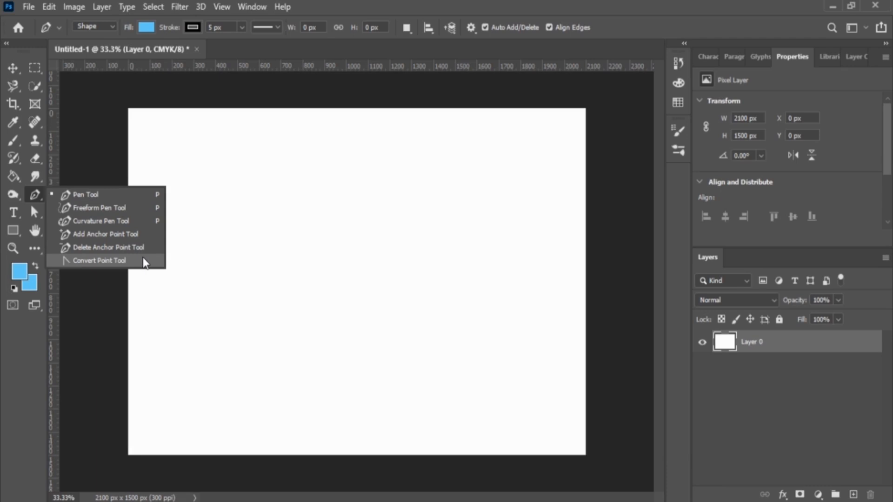
{"action": "left_click", "coordinate": [91, 191]}
{"action": "left_click", "coordinate": [114, 27]}
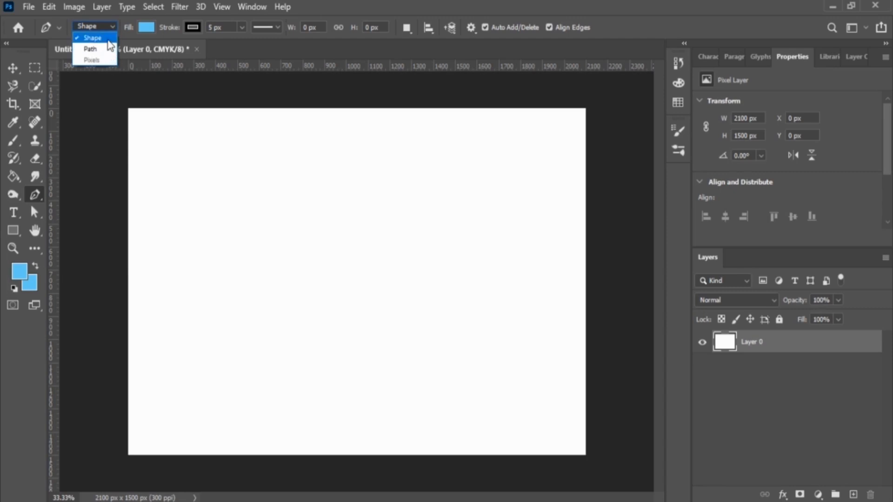
{"action": "left_click", "coordinate": [110, 45]}
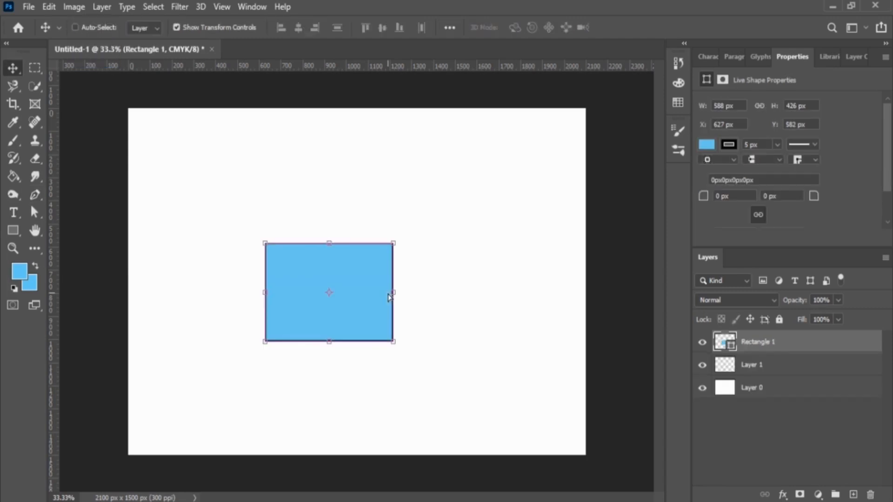
- Duplicate the blue rectangle's layer and delete the empty Layer 1
{"action": "key", "text": "ctrl+j"}
{"action": "left_click_drag", "start_coordinate": [774, 389], "coordinate": [868, 498]}
- Move one blue rectangle to the upper right of the canvas and the other slightly down and left of the centre
{"action": "left_click_drag", "start_coordinate": [369, 293], "coordinate": [509, 194]}
{"action": "left_click_drag", "start_coordinate": [352, 274], "coordinate": [285, 298]}
{"action": "left_click_drag", "start_coordinate": [469, 210], "coordinate": [433, 255]}
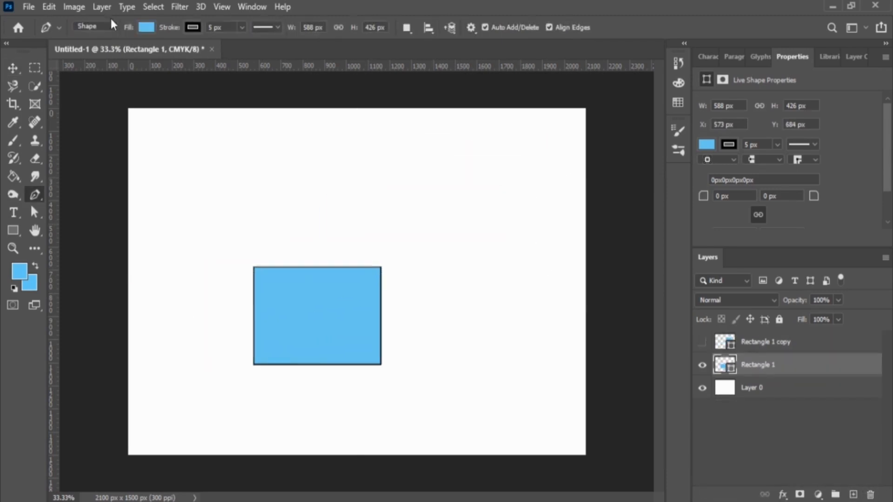
- Set the drawing mode to Shape and draw a blue rectangle about 588 × 426 px near the canvas centre
{"action": "left_click", "coordinate": [112, 27]}
{"action": "left_click", "coordinate": [106, 38]}
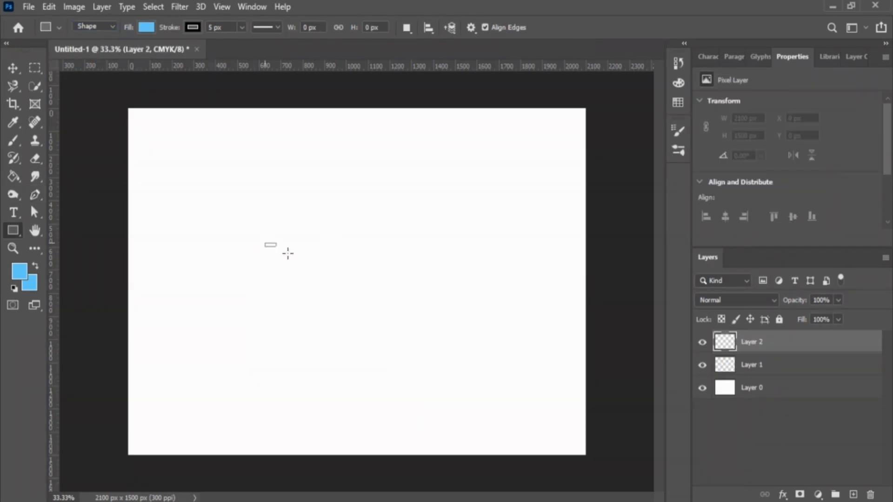
{"action": "left_click_drag", "start_coordinate": [265, 243], "coordinate": [392, 341]}
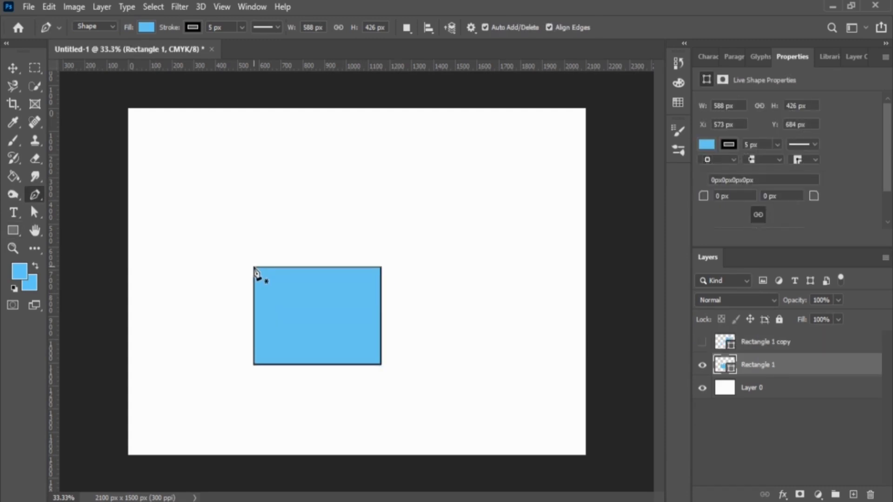
- Trace the four corners of the lower-left blue rectangle with the Pen tool to form a new shape
{"action": "left_click", "coordinate": [254, 267]}
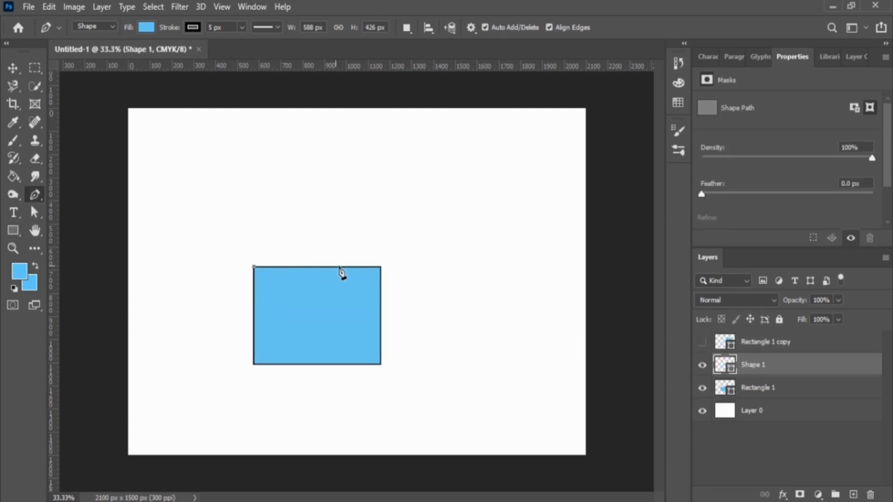
{"action": "left_click", "coordinate": [381, 268]}
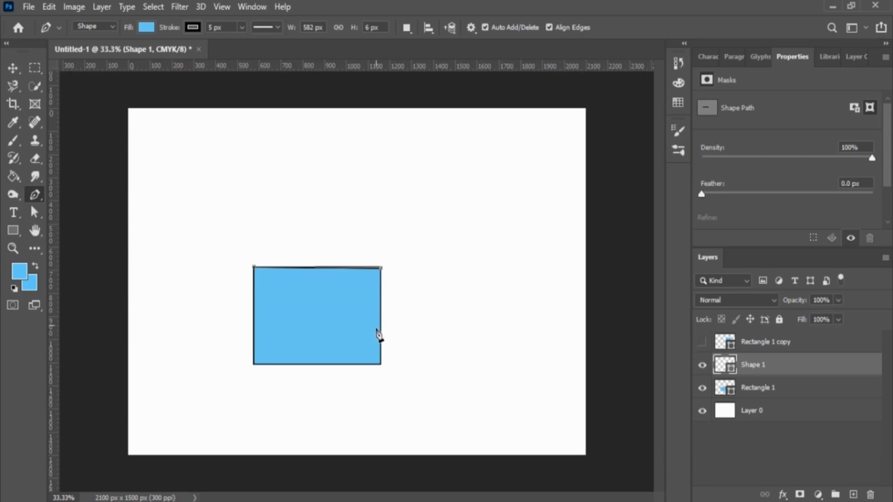
{"action": "left_click", "coordinate": [381, 364]}
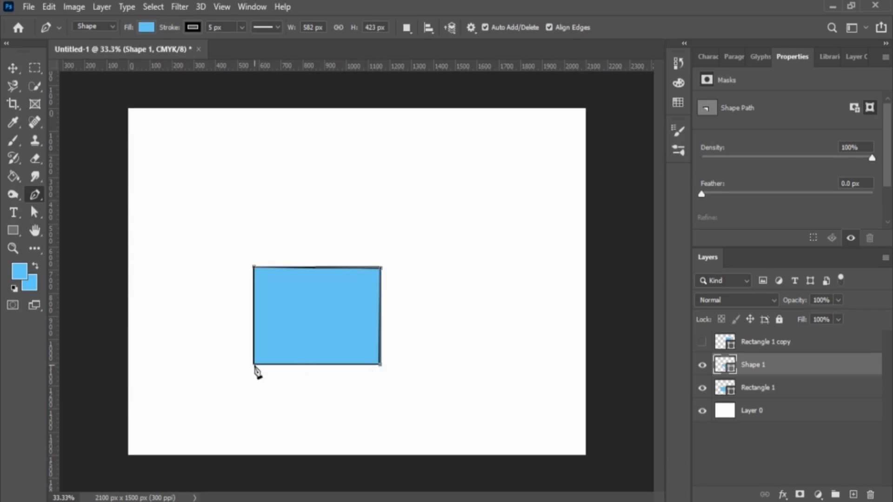
{"action": "left_click", "coordinate": [255, 365]}
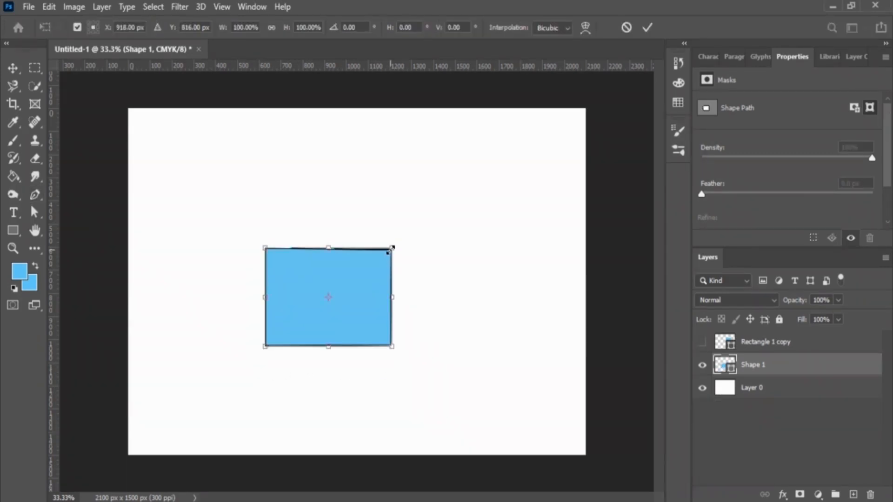
- Free-transform the traced shape, shrinking it to about 22% × 36% and then enlarging it again
{"action": "left_click_drag", "start_coordinate": [390, 250], "coordinate": [291, 312]}
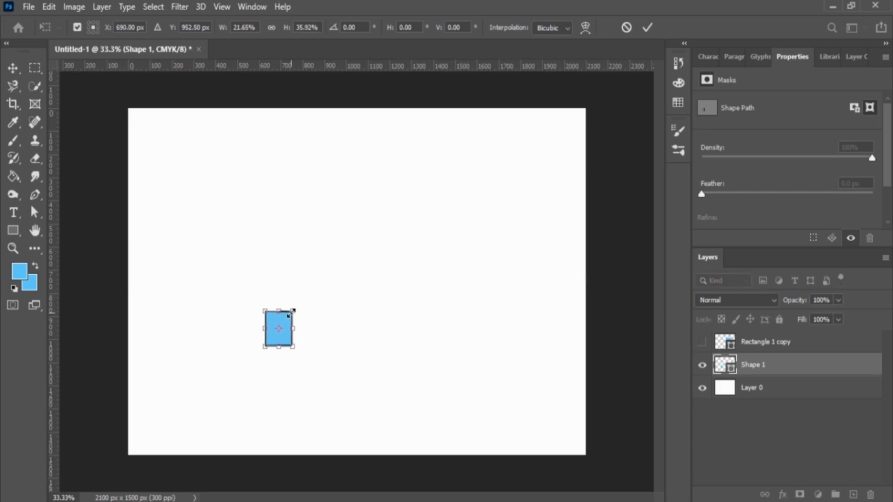
{"action": "left_click_drag", "start_coordinate": [290, 313], "coordinate": [485, 192]}
{"action": "left_click_drag", "start_coordinate": [439, 220], "coordinate": [414, 235]}
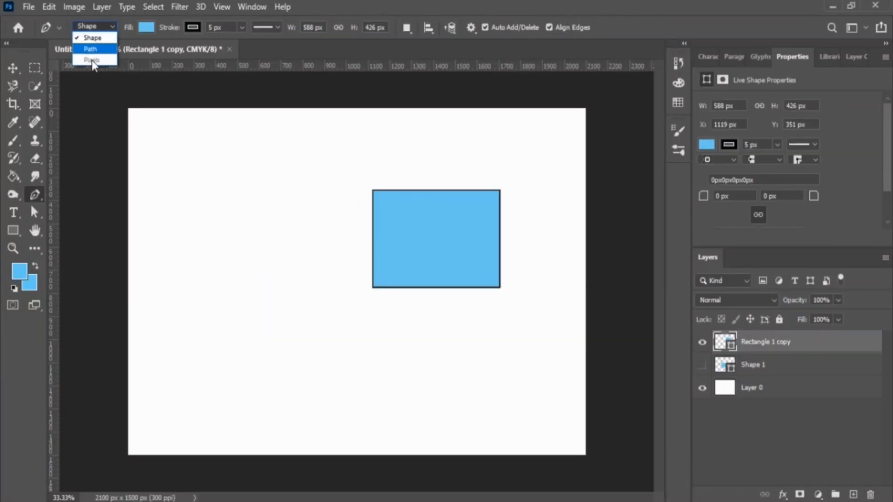
- Switch the Pen tool to Path mode and trace a closed path around the upper-right blue rectangle's corners
{"action": "left_click", "coordinate": [90, 49]}
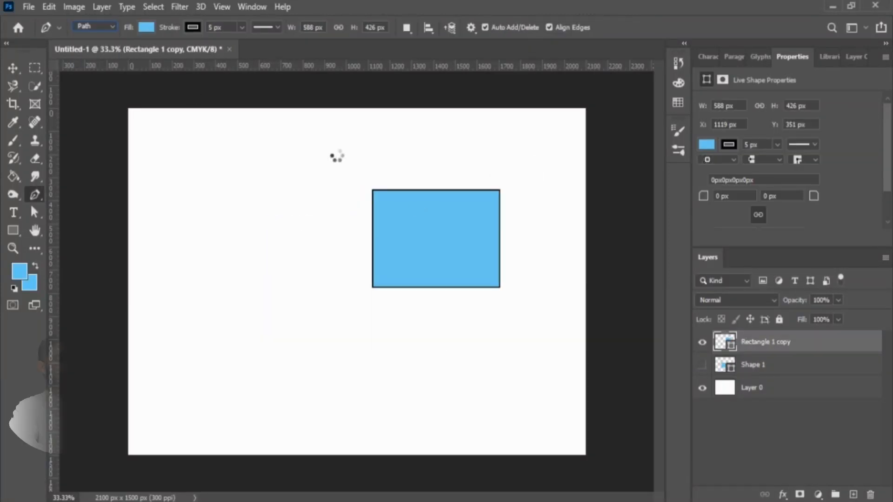
{"action": "left_click", "coordinate": [373, 191]}
{"action": "left_click", "coordinate": [499, 191]}
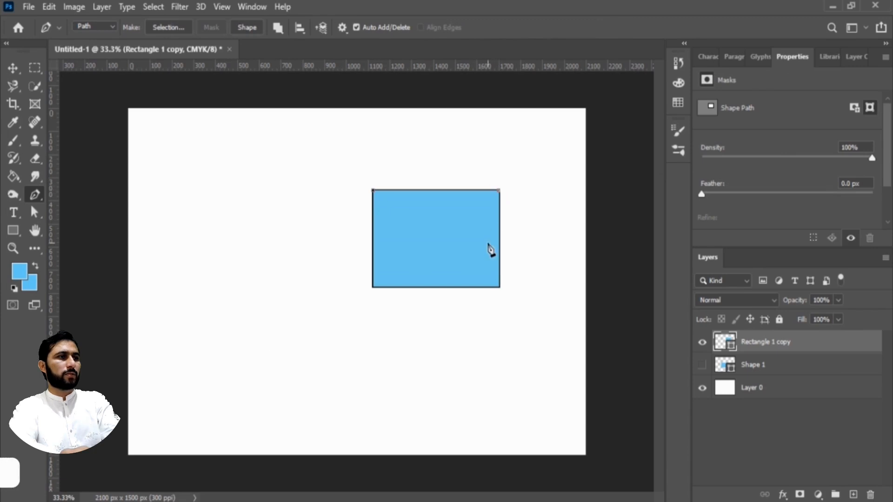
{"action": "left_click", "coordinate": [499, 287]}
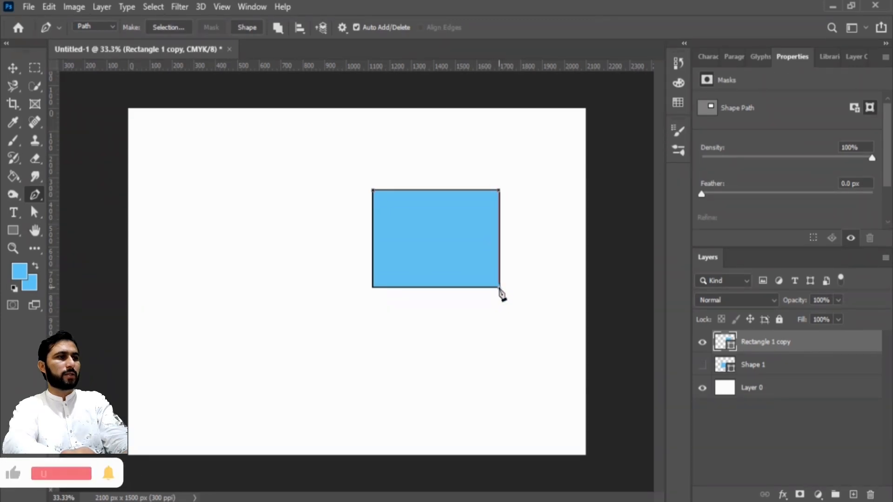
{"action": "left_click", "coordinate": [373, 287]}
{"action": "left_click", "coordinate": [373, 191]}
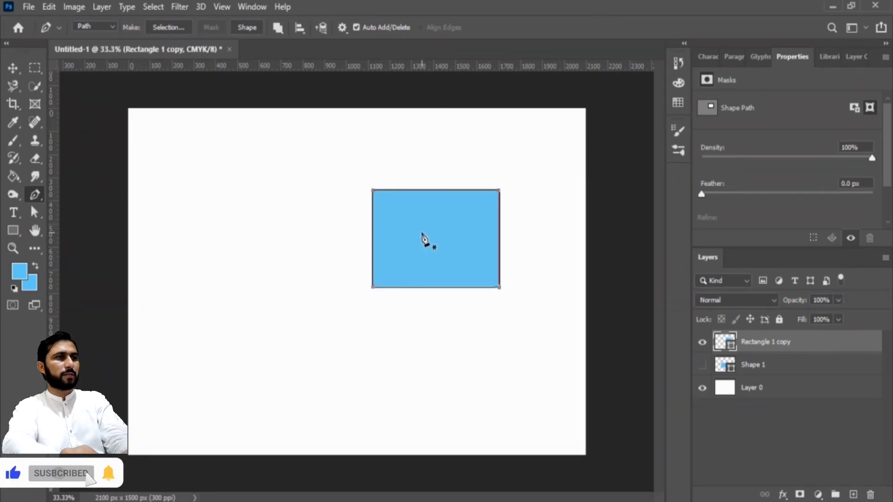
- Free-transform the path traced on the upper-right rectangle, shrinking it from its upper-right corner
{"action": "key", "text": "v"}
{"action": "key", "text": "ctrl+t"}
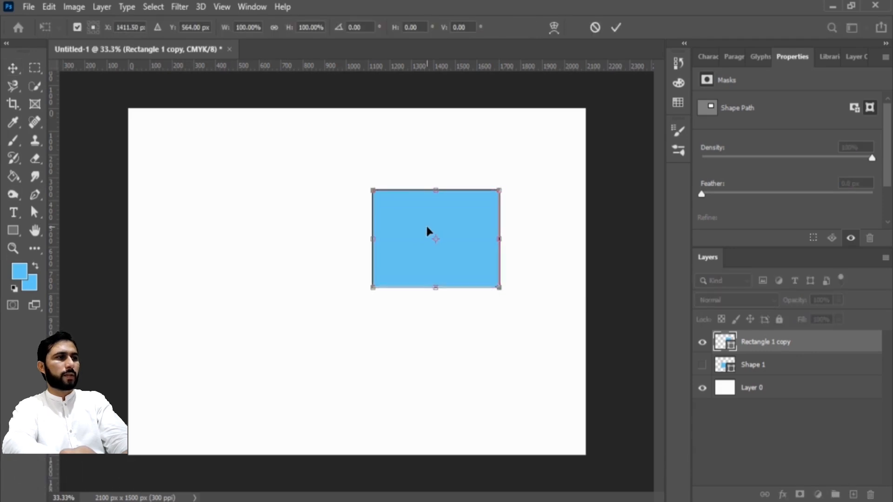
{"action": "left_click_drag", "start_coordinate": [500, 188], "coordinate": [401, 273]}
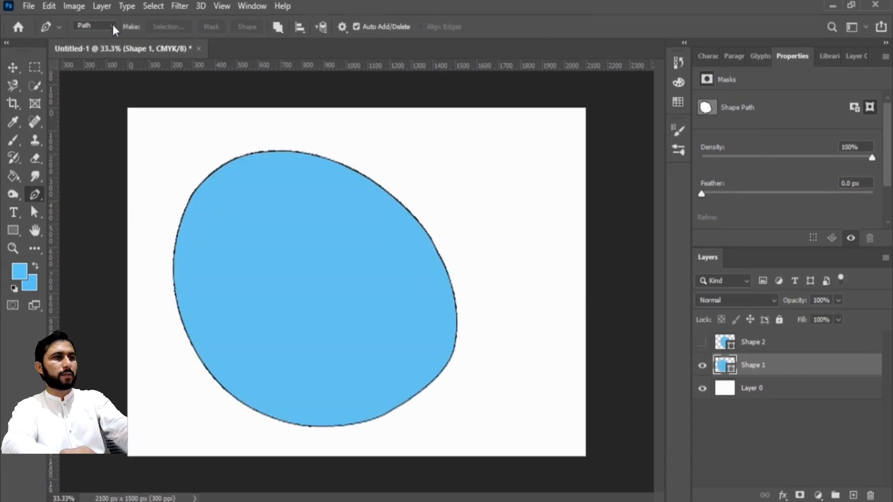
- Set the Pen tool's mode back to Shape and shrink the large egg-shaped Shape 1 about its centre
{"action": "left_click", "coordinate": [113, 26]}
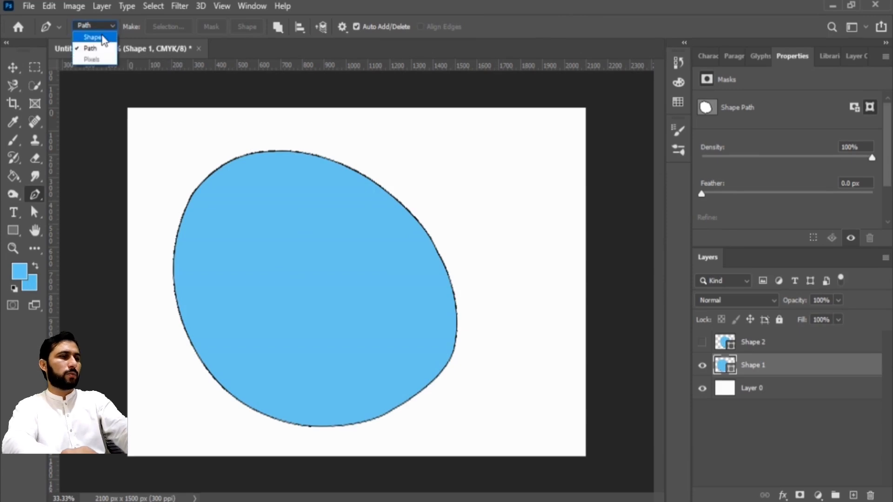
{"action": "left_click", "coordinate": [99, 37]}
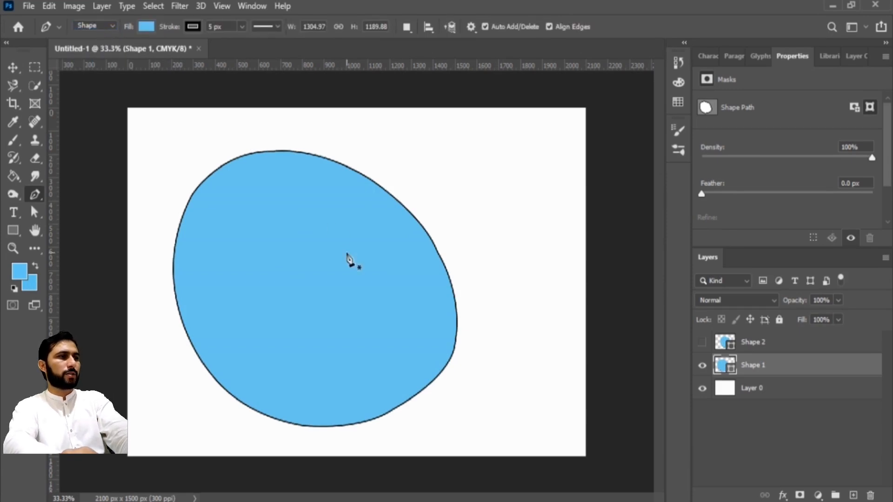
{"action": "key", "text": "v"}
{"action": "key", "text": "ctrl+t"}
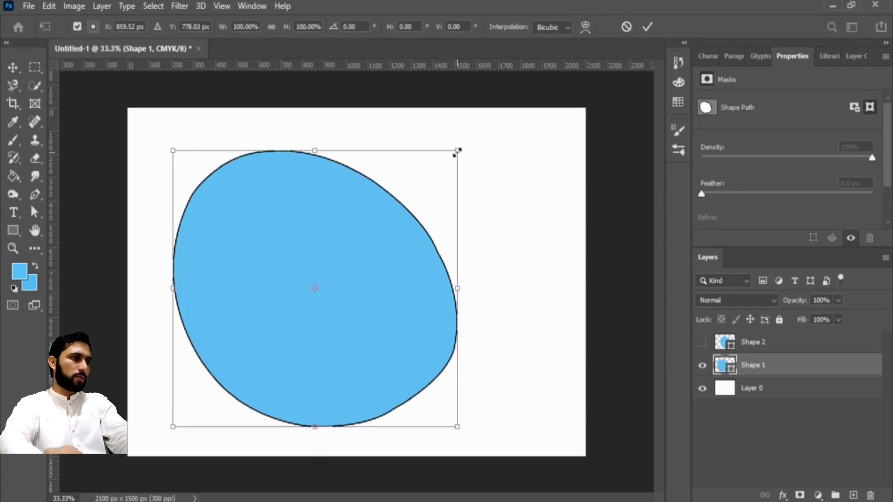
{"action": "left_click_drag", "start_coordinate": [457, 151], "coordinate": [331, 256]}
{"action": "key", "text": "Return"}
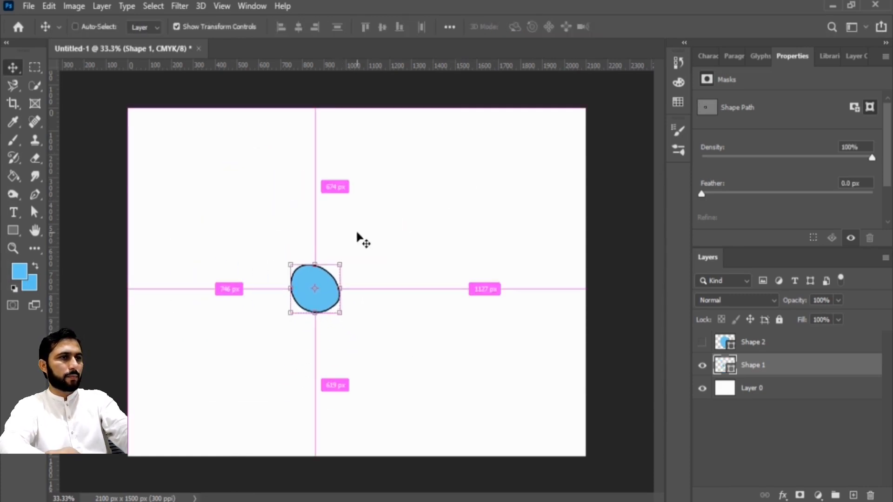
- Enlarge the small Shape 1 about its centre to about 565% with free transform
{"action": "key", "text": "ctrl+t"}
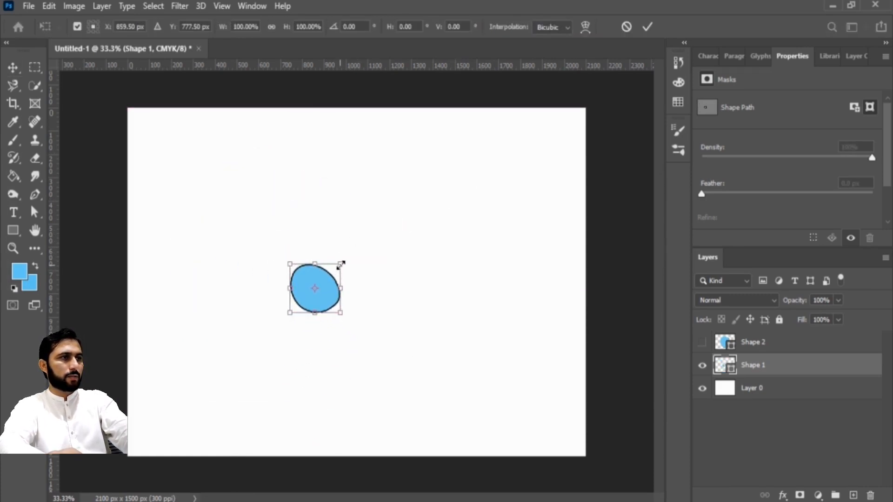
{"action": "left_click_drag", "start_coordinate": [339, 262], "coordinate": [478, 181]}
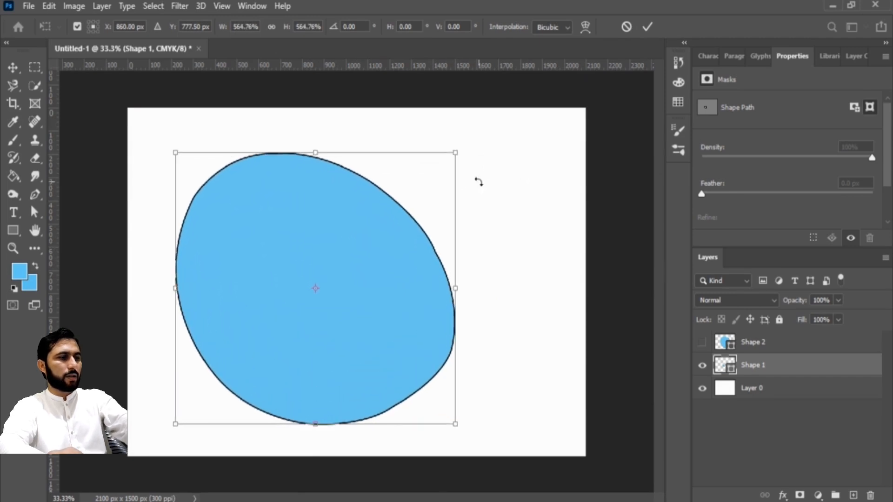
{"action": "left_click", "coordinate": [646, 28]}
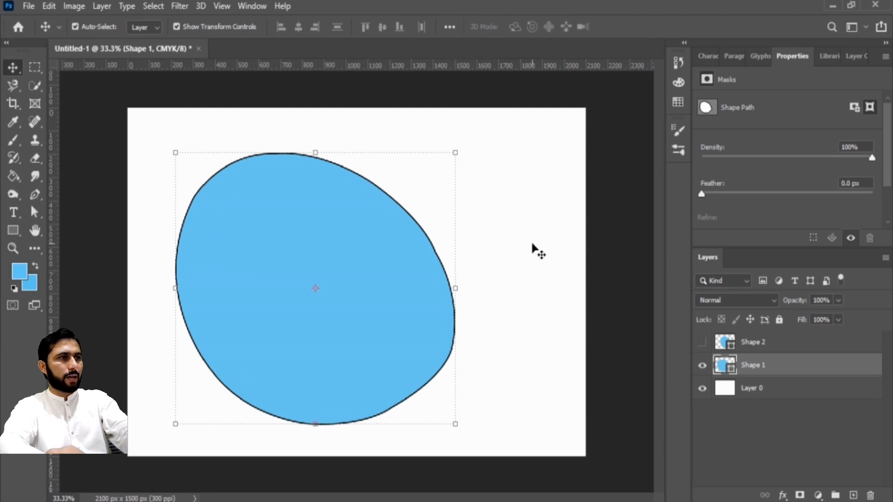
- Hide Shape 1, show Shape 2 and set the Pen tool's mode to Path
{"action": "left_click", "coordinate": [702, 366]}
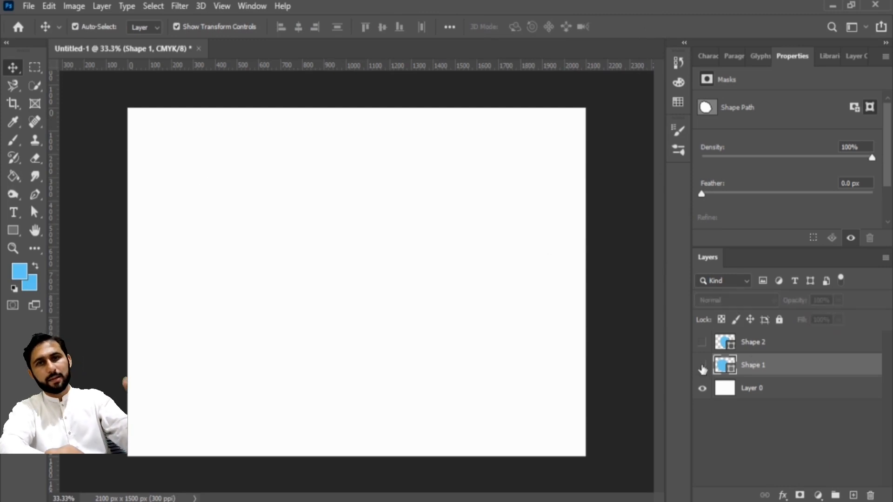
{"action": "left_click", "coordinate": [702, 344]}
{"action": "key", "text": "p"}
{"action": "left_click", "coordinate": [93, 26]}
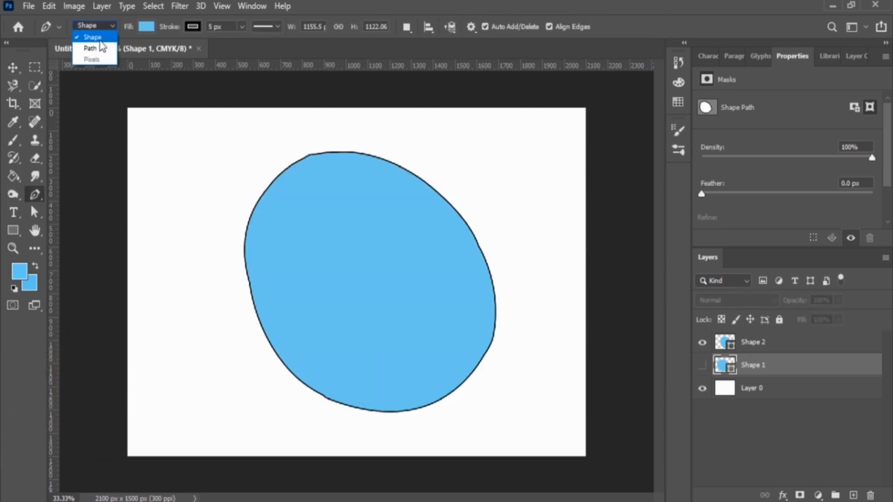
{"action": "left_click", "coordinate": [97, 45]}
- Free-transform Shape 2 about its centre, shrinking it to about 12% and enlarging it again in a second transform
{"action": "key", "text": "v"}
{"action": "left_click", "coordinate": [344, 253]}
{"action": "key", "text": "ctrl+t"}
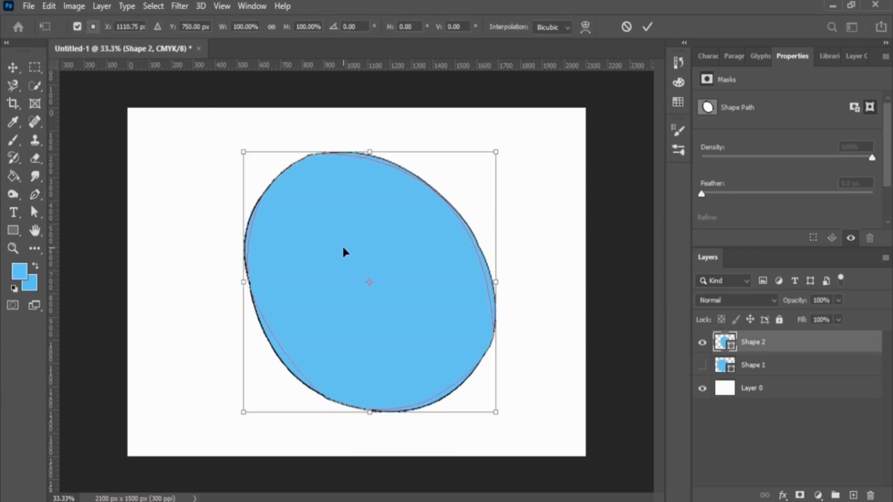
{"action": "left_click_drag", "start_coordinate": [495, 152], "coordinate": [378, 261]}
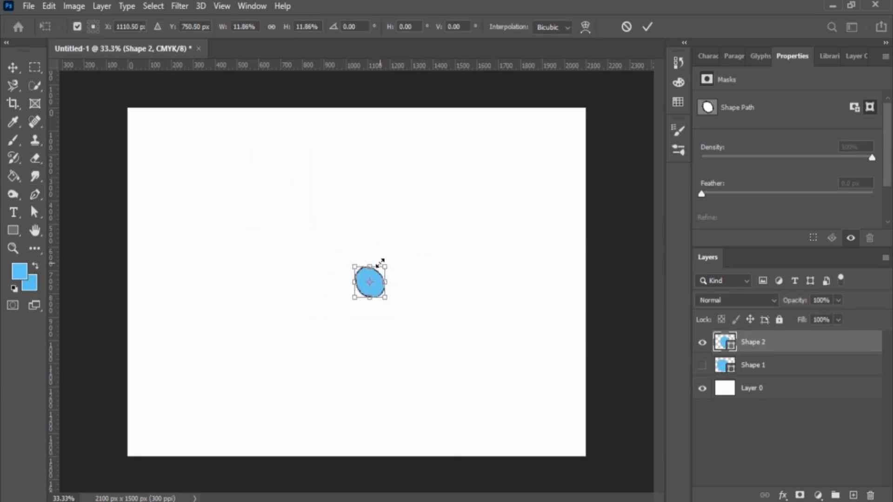
{"action": "key", "text": "Return"}
{"action": "key", "text": "ctrl+t"}
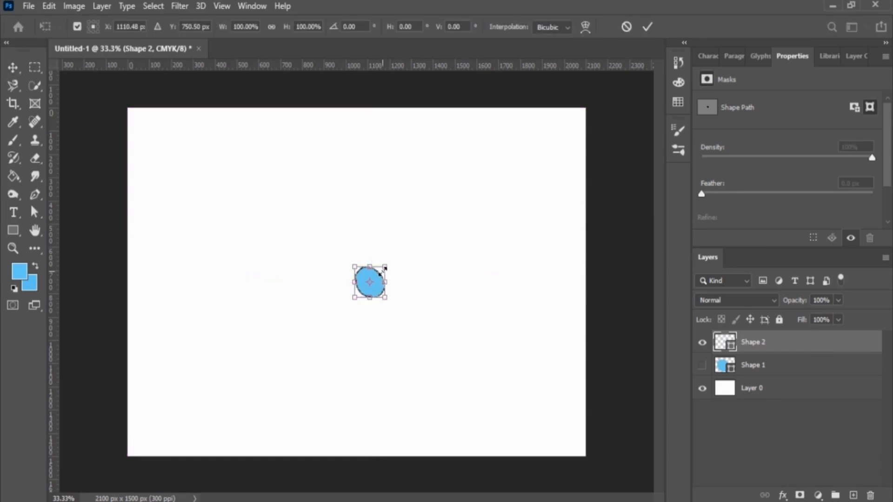
{"action": "left_click_drag", "start_coordinate": [384, 266], "coordinate": [504, 173]}
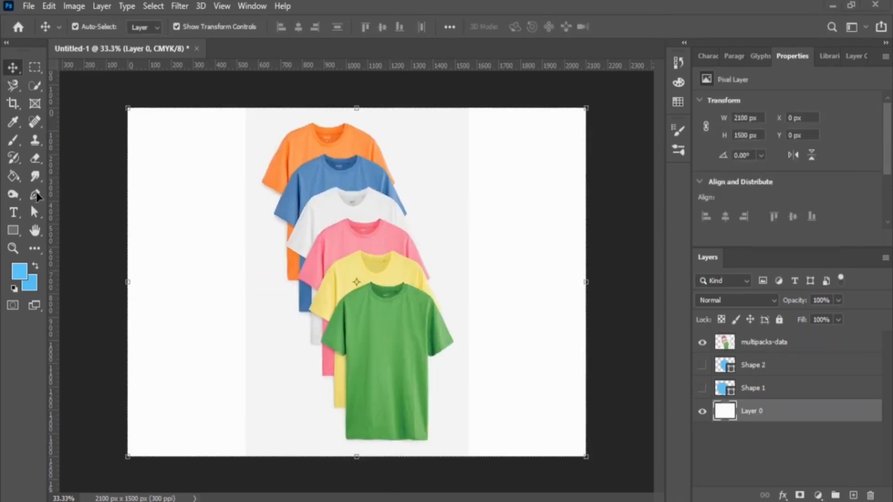
- Trace the green T-shirt's outline as a closed red-filled shape using the Freeform Pen tool with Magnetic on
{"action": "left_click", "coordinate": [35, 194]}
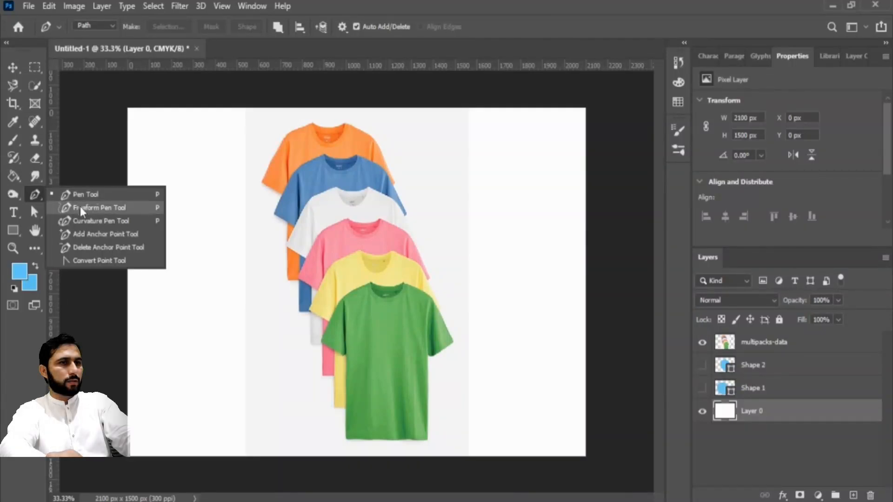
{"action": "left_click", "coordinate": [141, 208]}
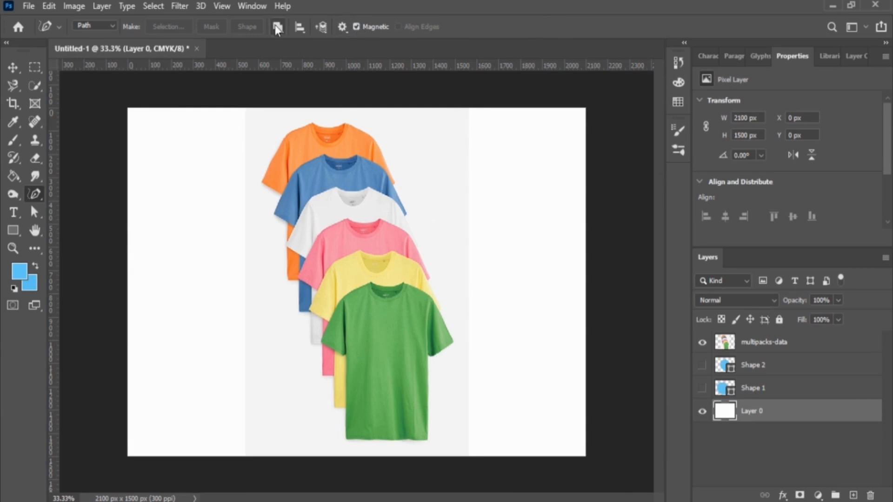
{"action": "left_click", "coordinate": [357, 27]}
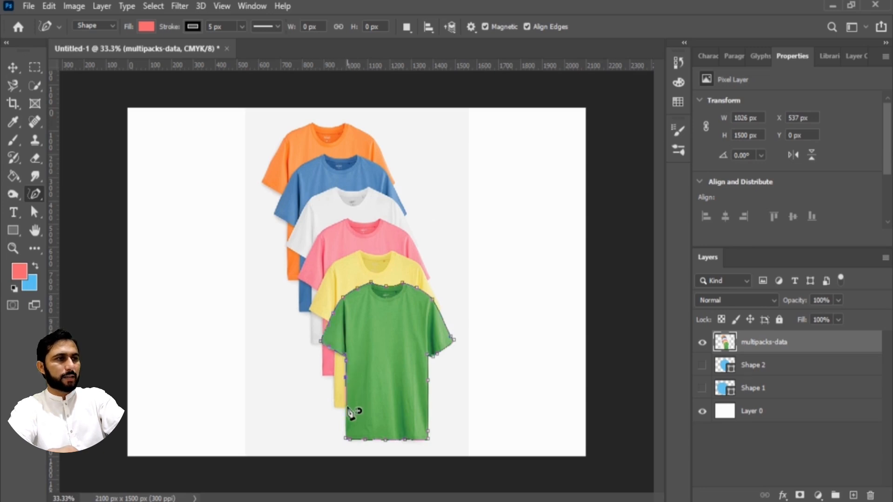
{"action": "left_click", "coordinate": [347, 439]}
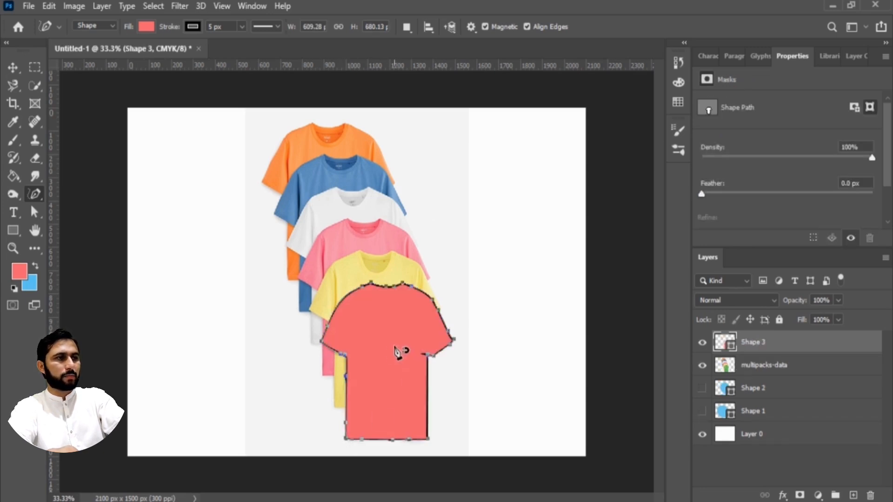
{"action": "left_click", "coordinate": [393, 348]}
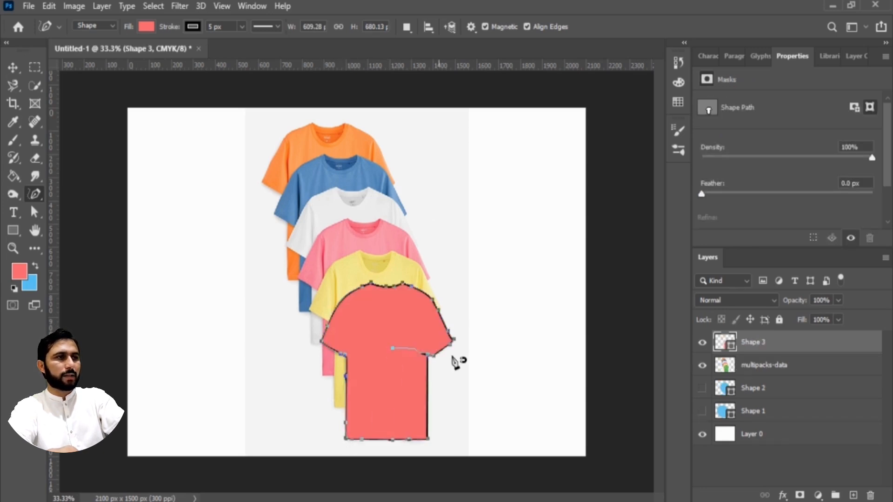
{"action": "left_click", "coordinate": [394, 350]}
{"action": "key", "text": "ctrl+z"}
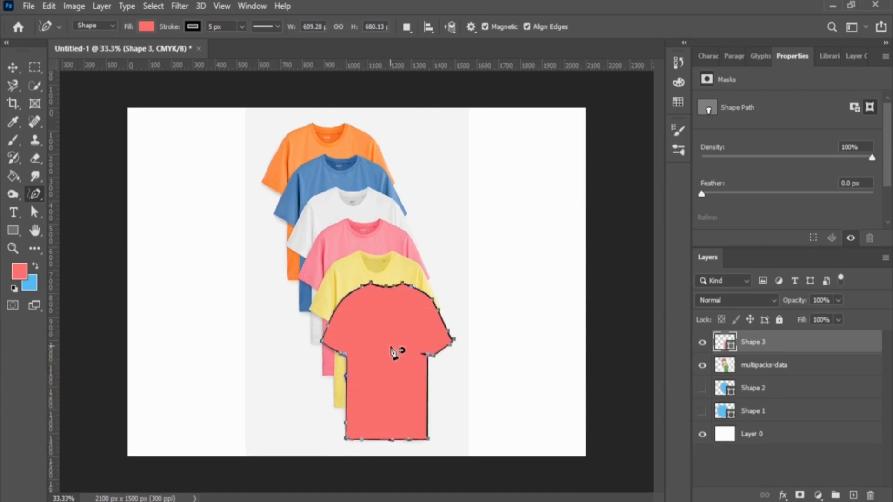
- Move the red T-shirt shape beside the green shirt, shrink it from its upper-left corner and move it back over the shirt
{"action": "key", "text": "v"}
{"action": "left_click_drag", "start_coordinate": [416, 316], "coordinate": [530, 329]}
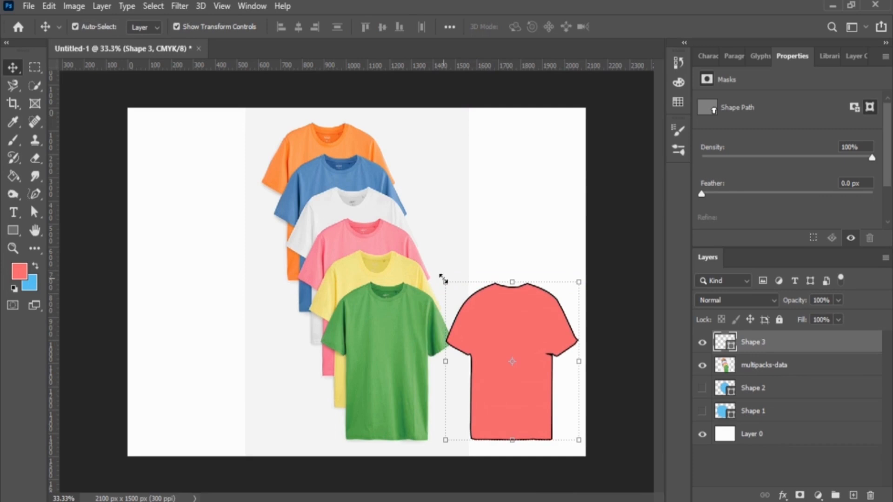
{"action": "left_click_drag", "start_coordinate": [443, 278], "coordinate": [469, 298]}
{"action": "left_click_drag", "start_coordinate": [522, 353], "coordinate": [384, 355]}
{"action": "key", "text": "Return"}
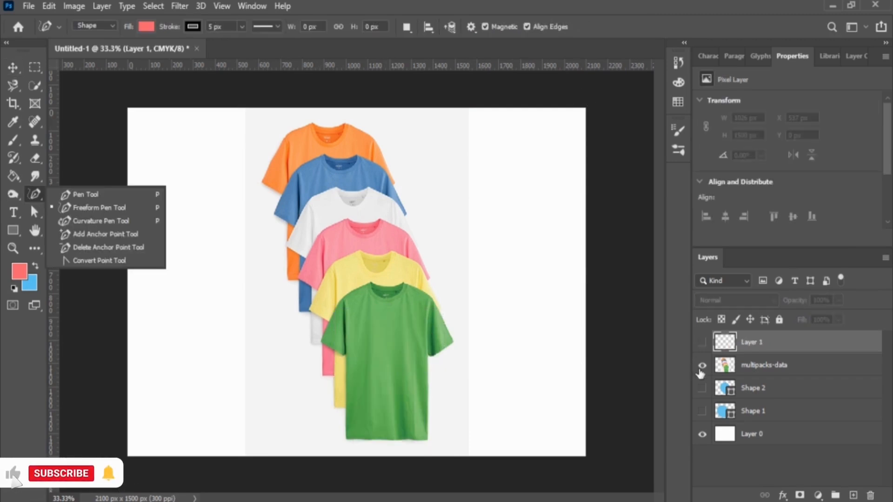
- Hide the multipacks-data layer, show Layer 1 and switch to the Curvature Pen tool
{"action": "left_click", "coordinate": [702, 366]}
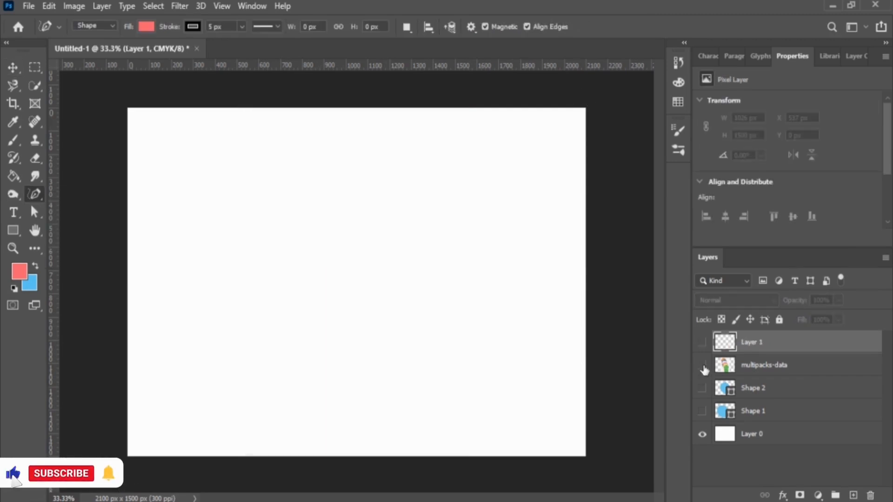
{"action": "left_click", "coordinate": [702, 342]}
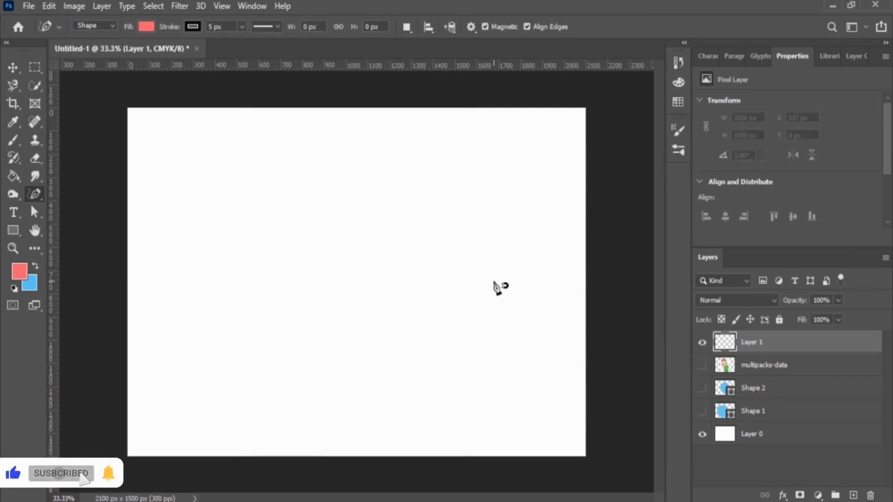
{"action": "left_click", "coordinate": [34, 194]}
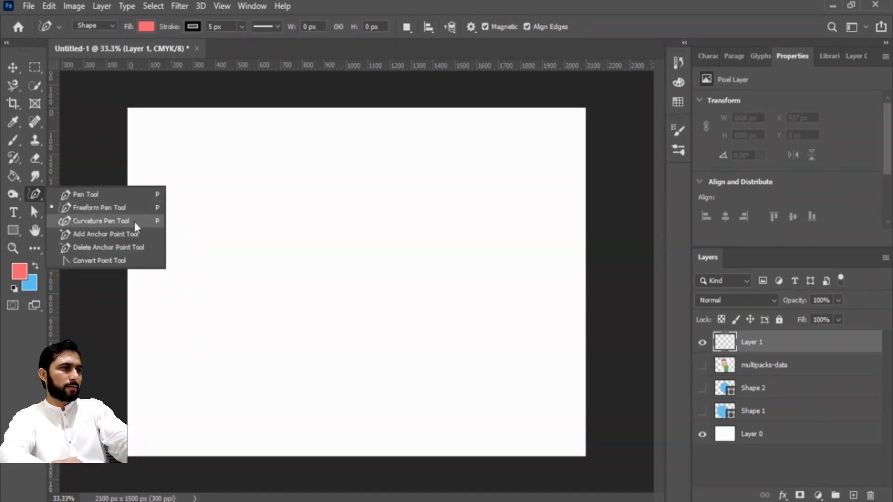
{"action": "left_click", "coordinate": [149, 222]}
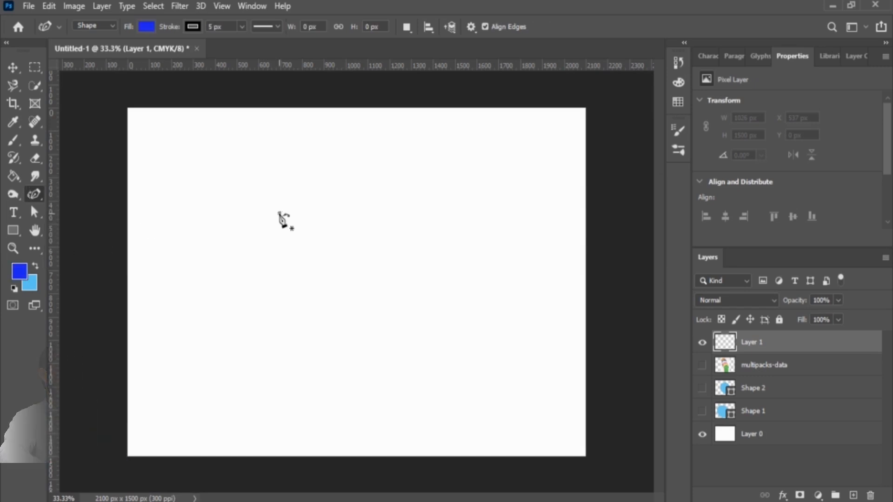
- Draw a closed, roughly circular blue shape of about 828 by 792 px from four curvature points
{"action": "left_click", "coordinate": [279, 212]}
{"action": "left_click", "coordinate": [404, 222]}
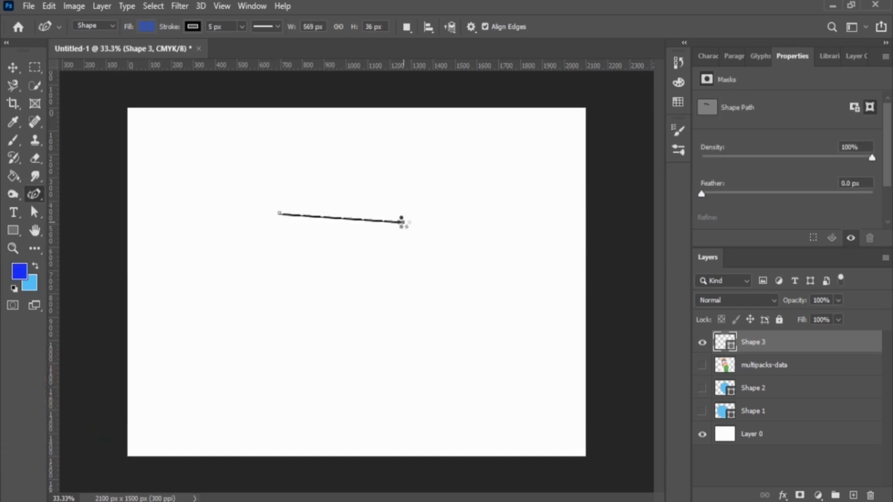
{"action": "left_click", "coordinate": [366, 368]}
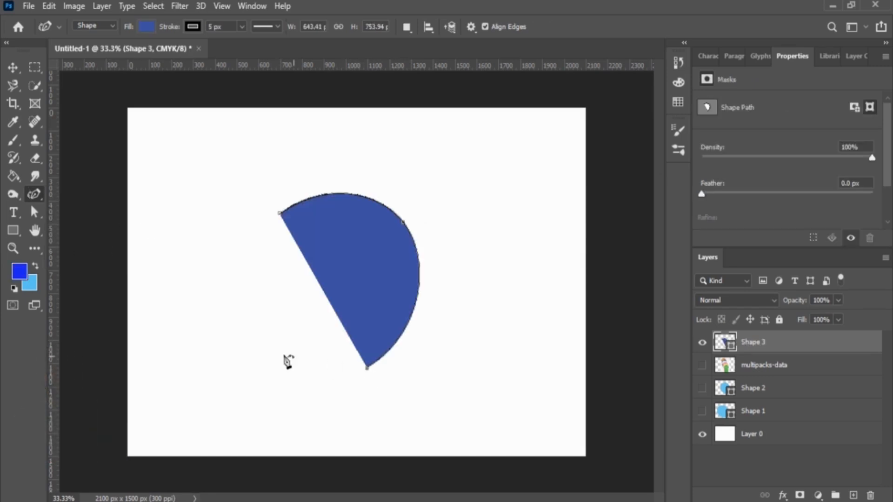
{"action": "left_click", "coordinate": [244, 319]}
{"action": "left_click", "coordinate": [279, 214]}
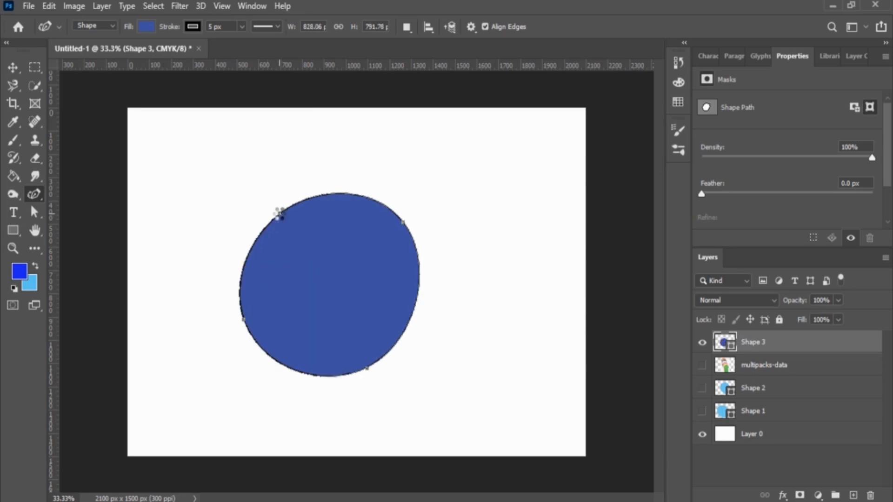
- Draw a closed five-point blue curved shape, about 698 by 735 px with a notch on its right side, and move it slightly up and left
{"action": "left_click", "coordinate": [297, 199]}
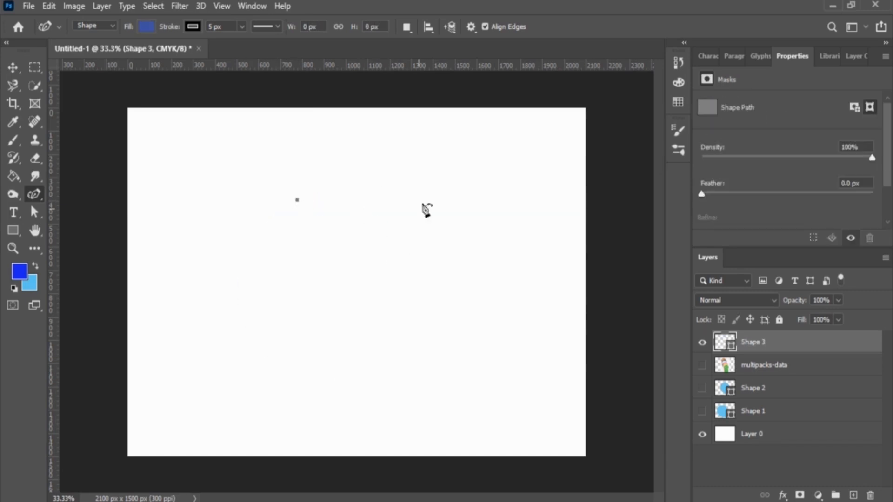
{"action": "left_click", "coordinate": [394, 254]}
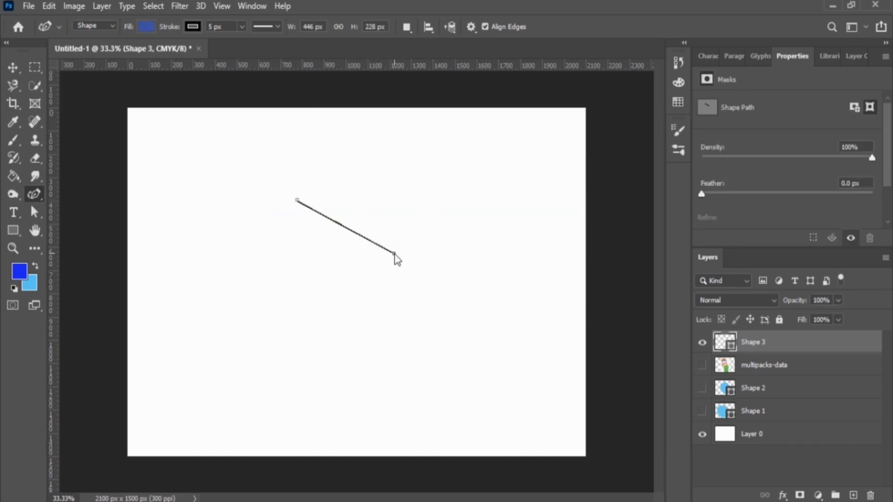
{"action": "left_click", "coordinate": [337, 275]}
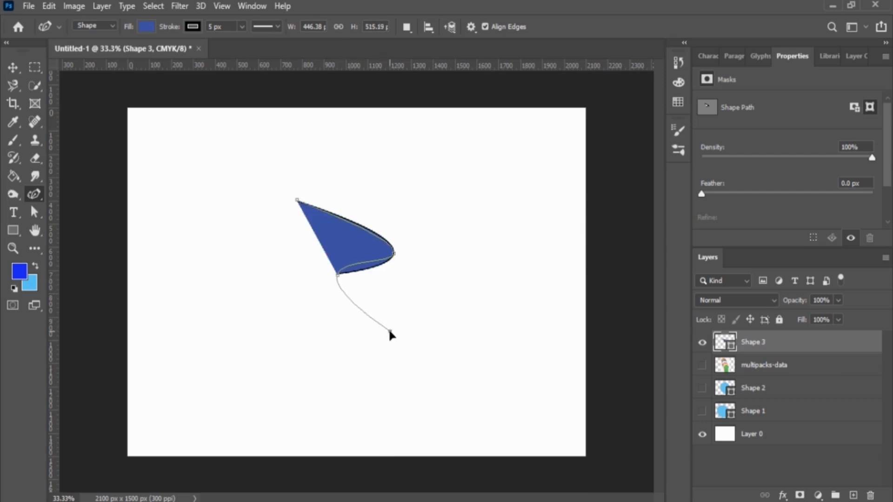
{"action": "left_click", "coordinate": [425, 341]}
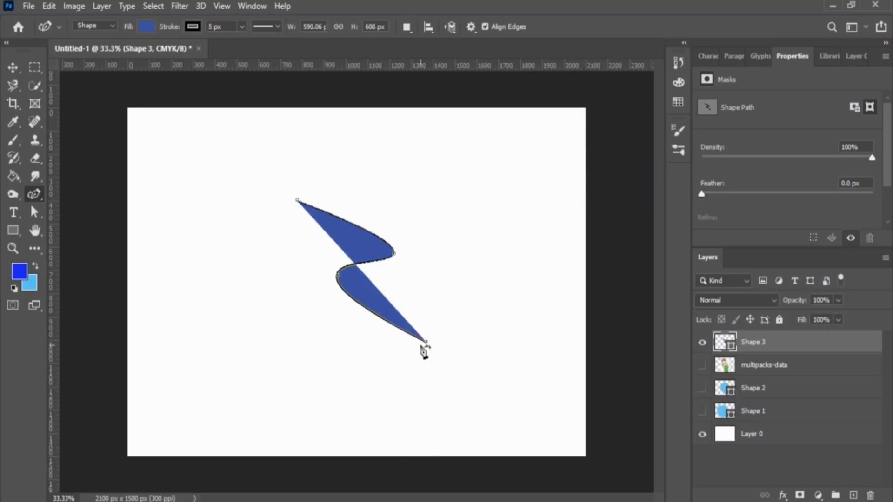
{"action": "left_click", "coordinate": [309, 349]}
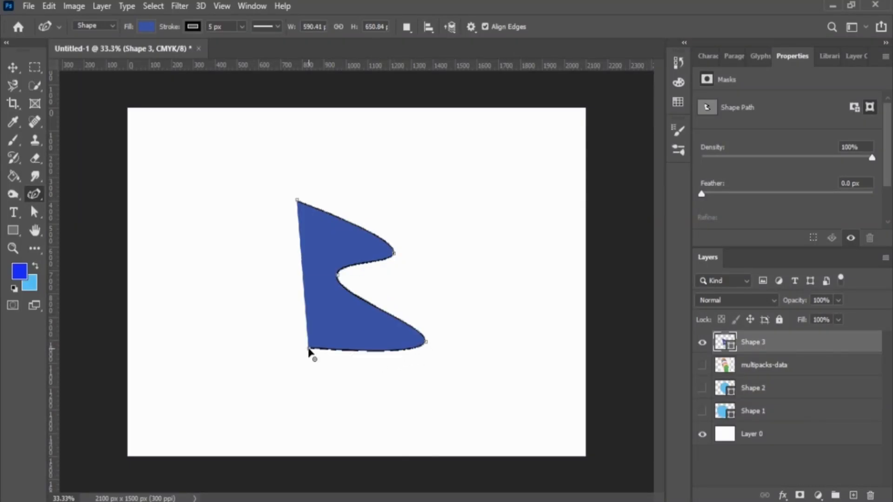
{"action": "left_click", "coordinate": [297, 200]}
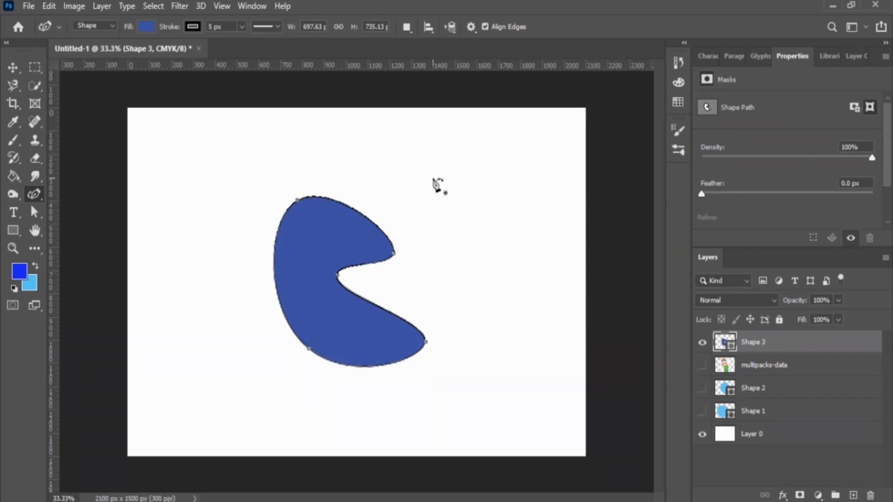
{"action": "key", "text": "v"}
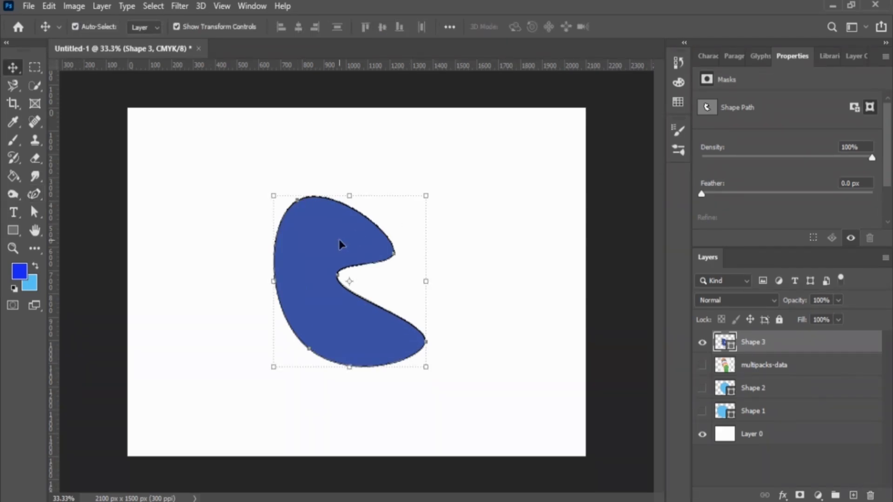
{"action": "left_click_drag", "start_coordinate": [340, 243], "coordinate": [332, 227]}
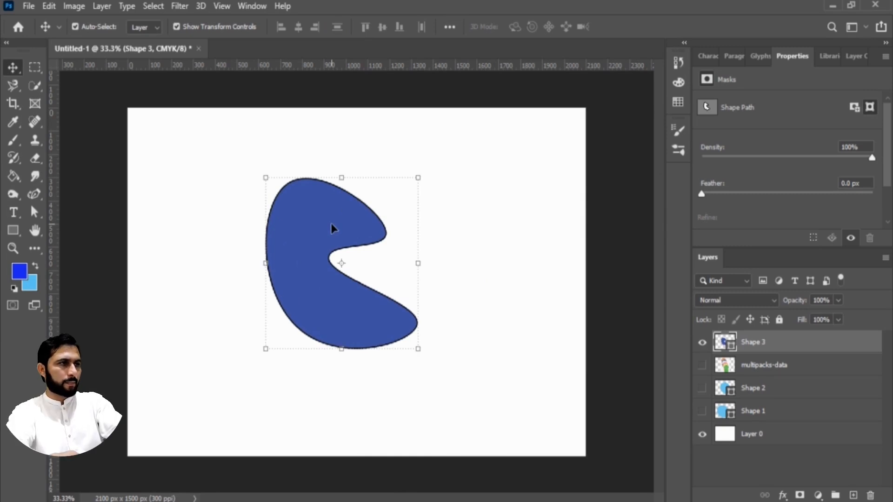
- Add two anchor points along the blue shape's left edge, one near its top and one midway down
{"action": "mouse_move", "coordinate": [34, 195]}
{"action": "left_mouse_down"}
{"action": "mouse_move", "coordinate": [30, 202]}
{"action": "mouse_move", "coordinate": [114, 219]}
{"action": "left_mouse_up"}
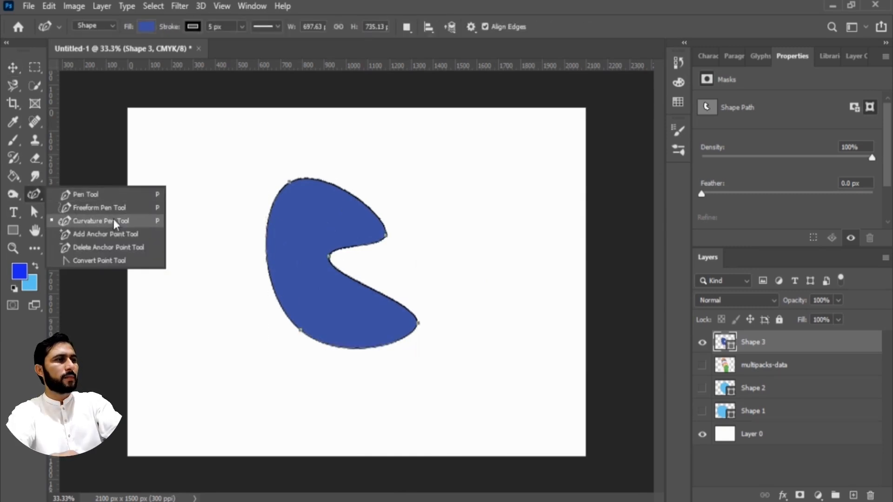
{"action": "left_click", "coordinate": [147, 235]}
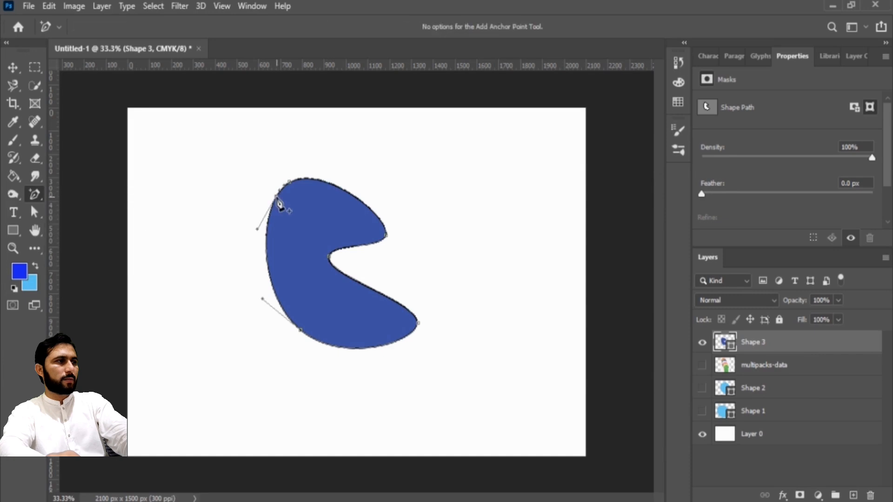
{"action": "left_click", "coordinate": [267, 254]}
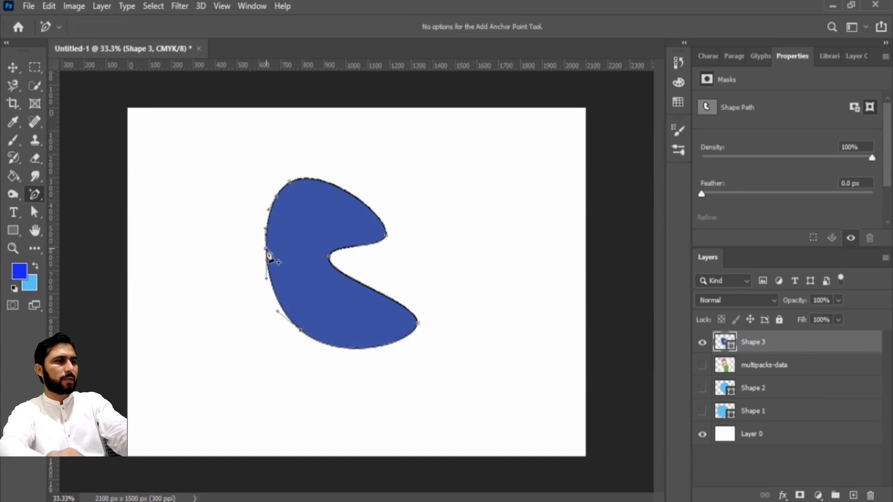
{"action": "left_click", "coordinate": [277, 199]}
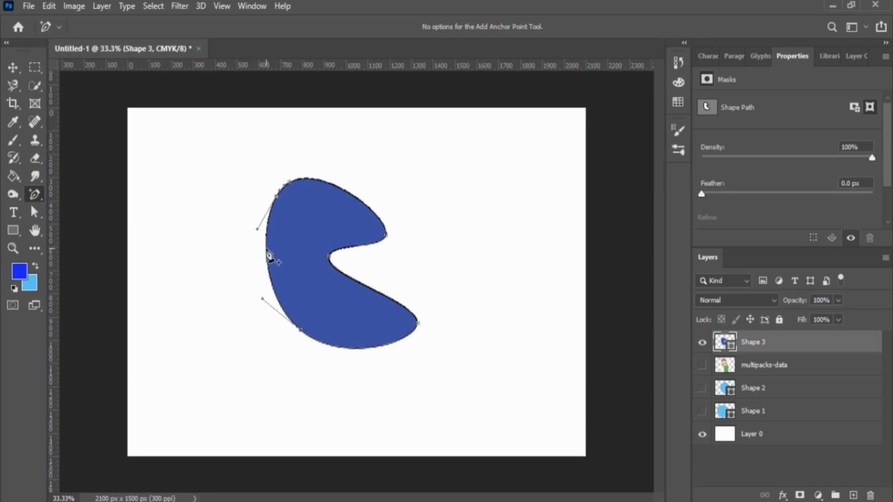
{"action": "left_click", "coordinate": [268, 253]}
- Delete the two added anchor points on the blue shape's left edge, the one midway down and the one near its top
{"action": "right_click", "coordinate": [35, 195]}
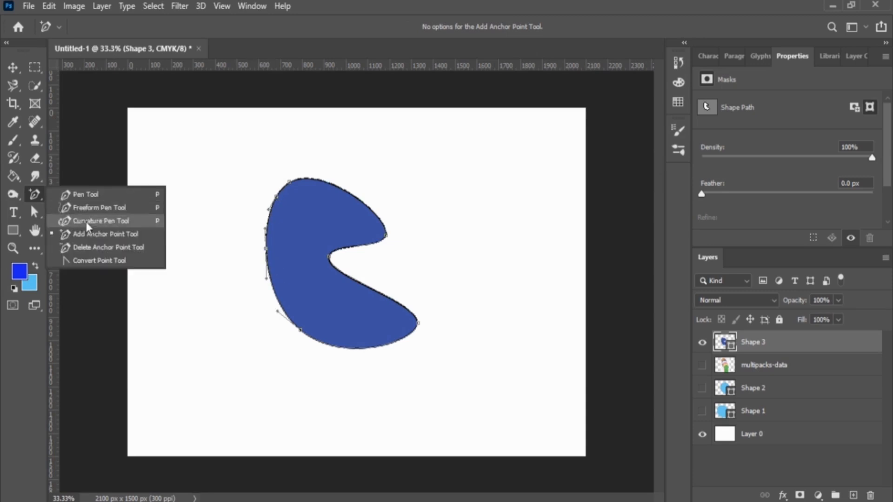
{"action": "left_click", "coordinate": [110, 247]}
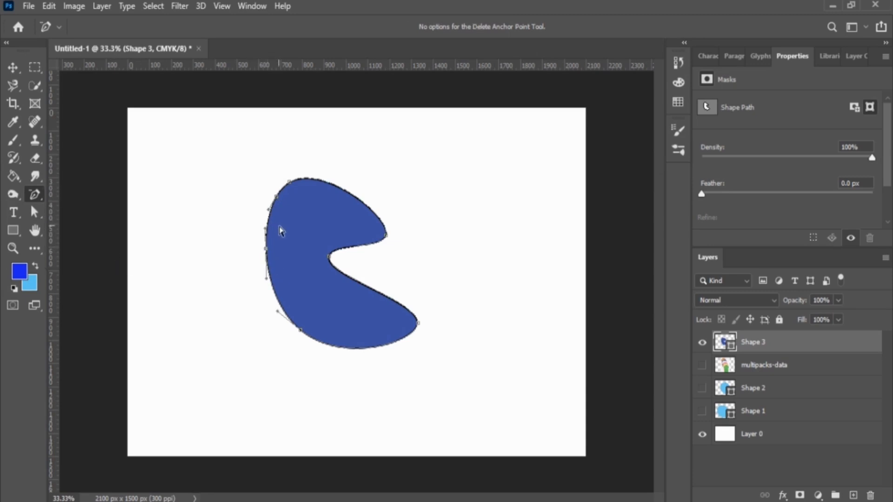
{"action": "left_click", "coordinate": [268, 253]}
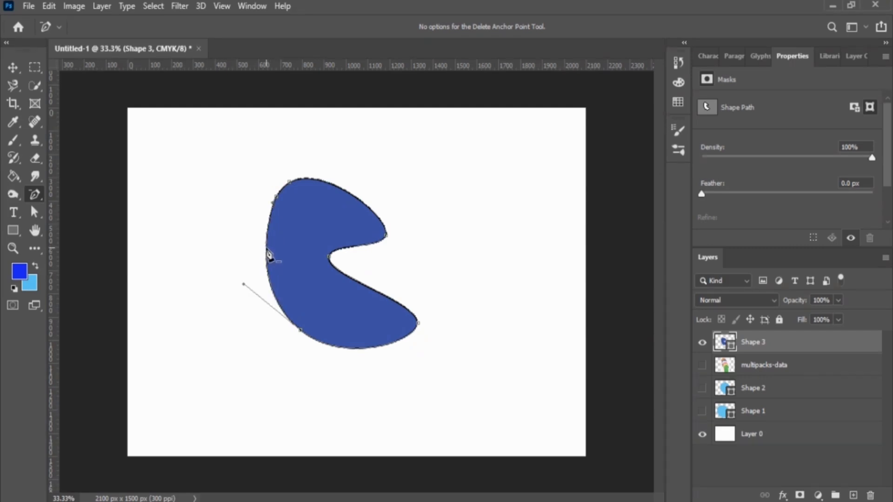
{"action": "left_click", "coordinate": [278, 203]}
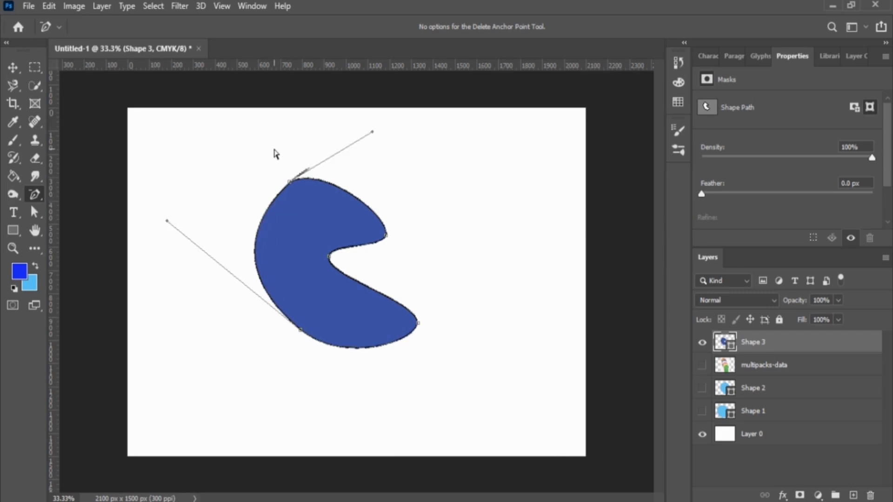
{"action": "key", "text": "v"}
- Reshape the blue shape with the Convert Point tool, pulling new direction handles up from its upper-left point, down from its lower-left point and up from its notch point
{"action": "right_click", "coordinate": [35, 194]}
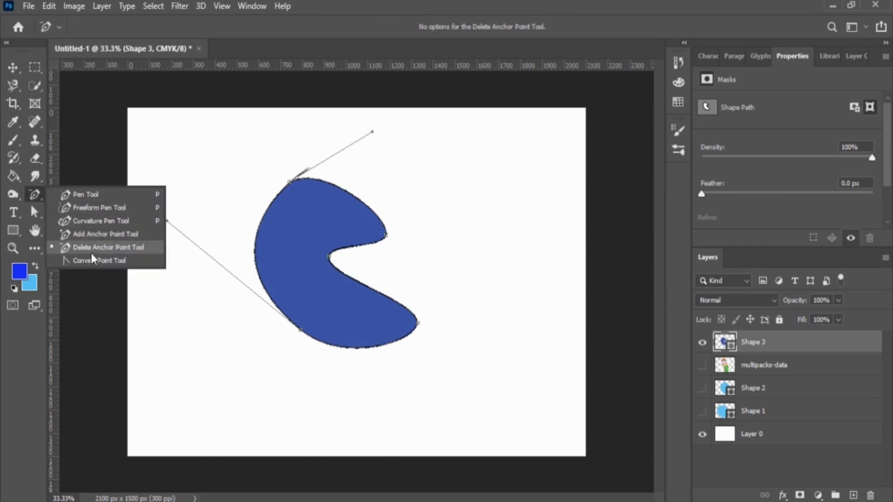
{"action": "left_click", "coordinate": [93, 259]}
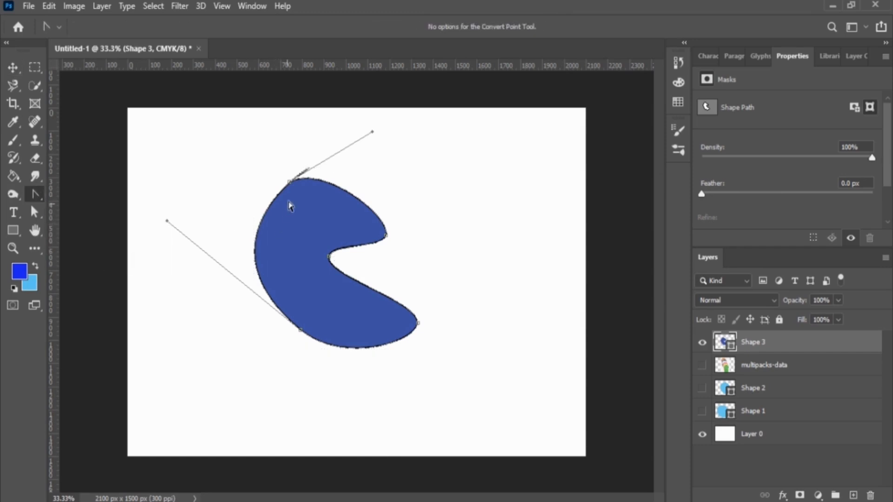
{"action": "left_click_drag", "start_coordinate": [291, 183], "coordinate": [294, 124]}
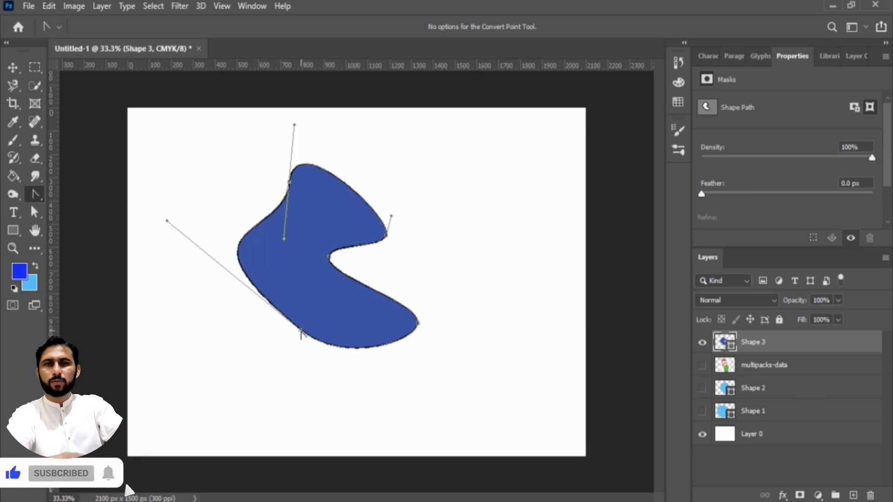
{"action": "left_click_drag", "start_coordinate": [300, 330], "coordinate": [294, 393]}
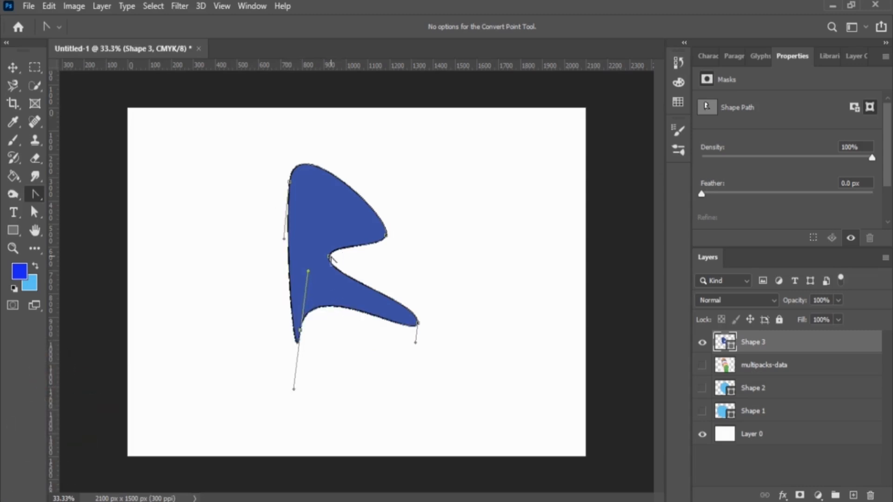
{"action": "left_click_drag", "start_coordinate": [330, 256], "coordinate": [344, 212]}
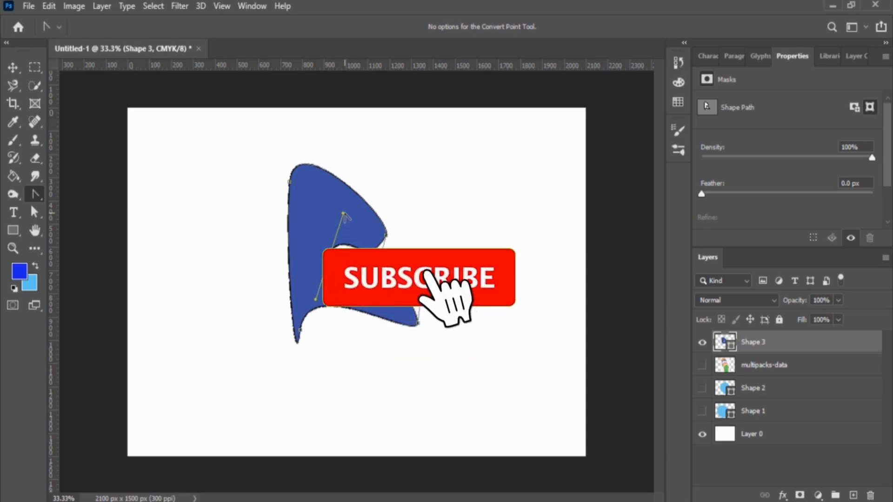
{"action": "key", "text": "v"}
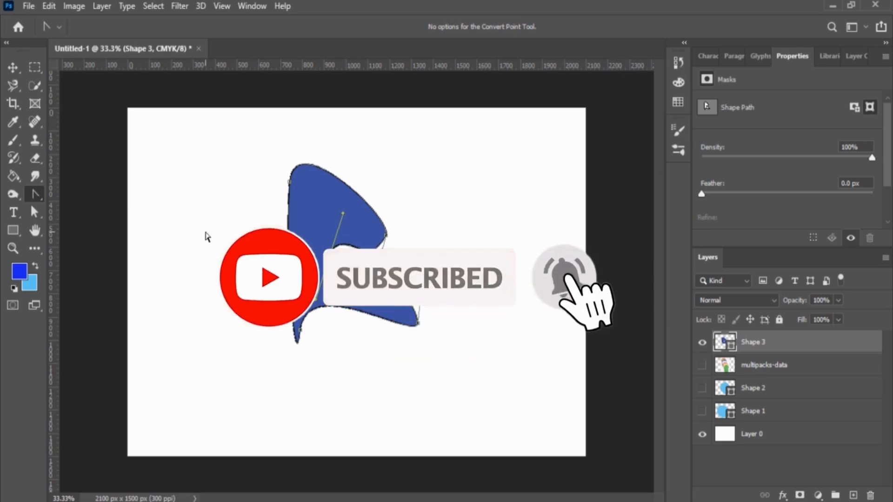